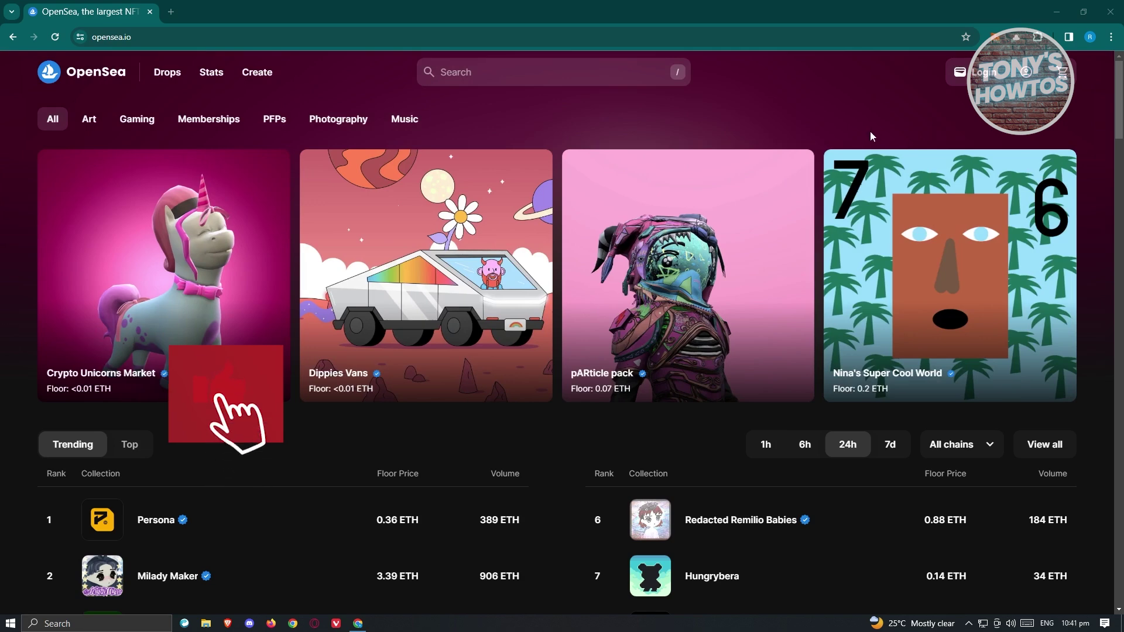
Step: Open the Chrome Web Store by way of the browser's extension management page
click(1041, 38)
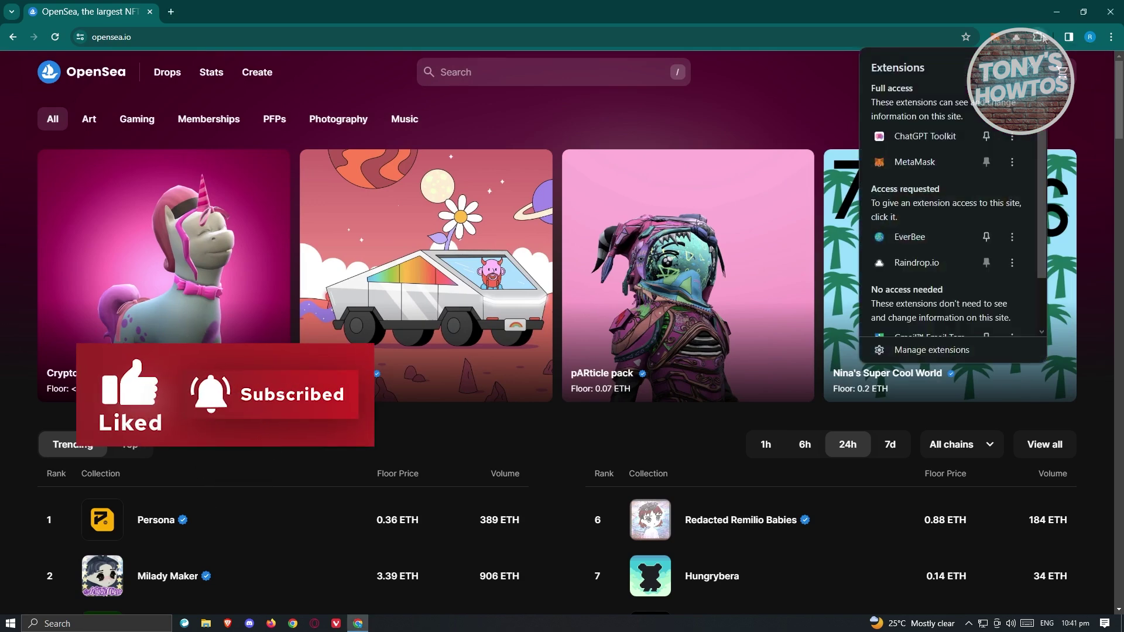
scroll(918, 327, down, 1)
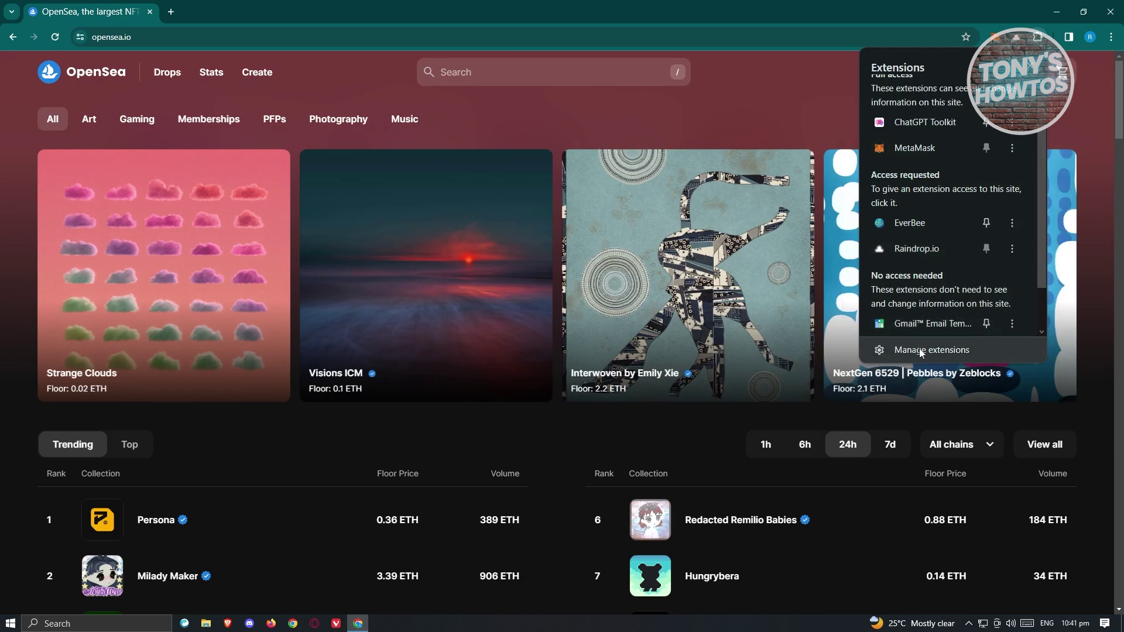
click(918, 350)
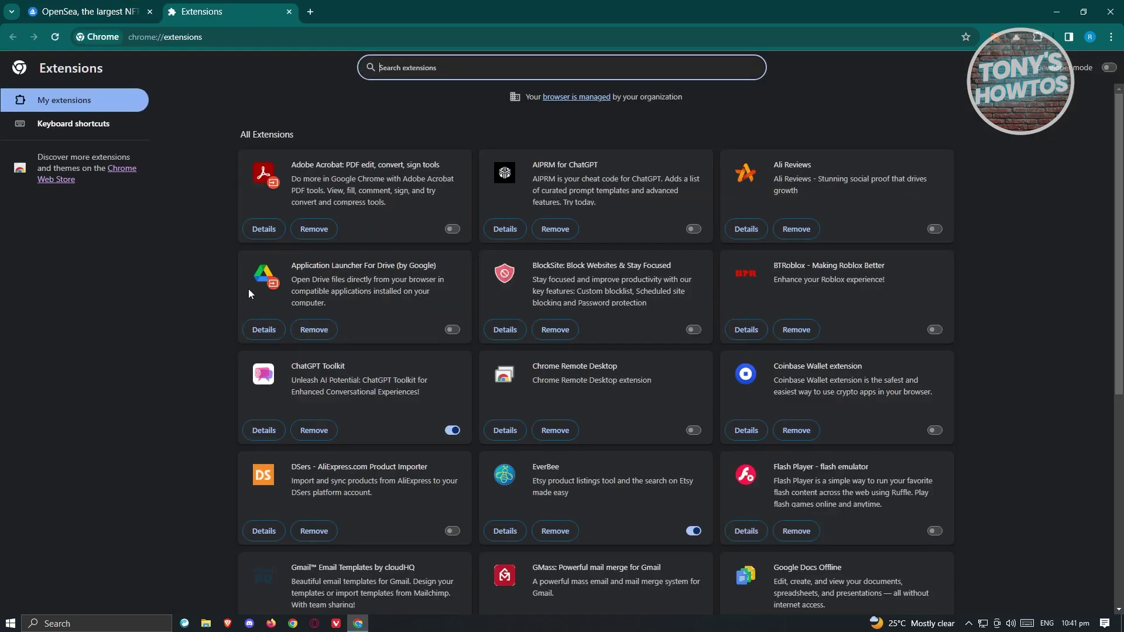
click(130, 171)
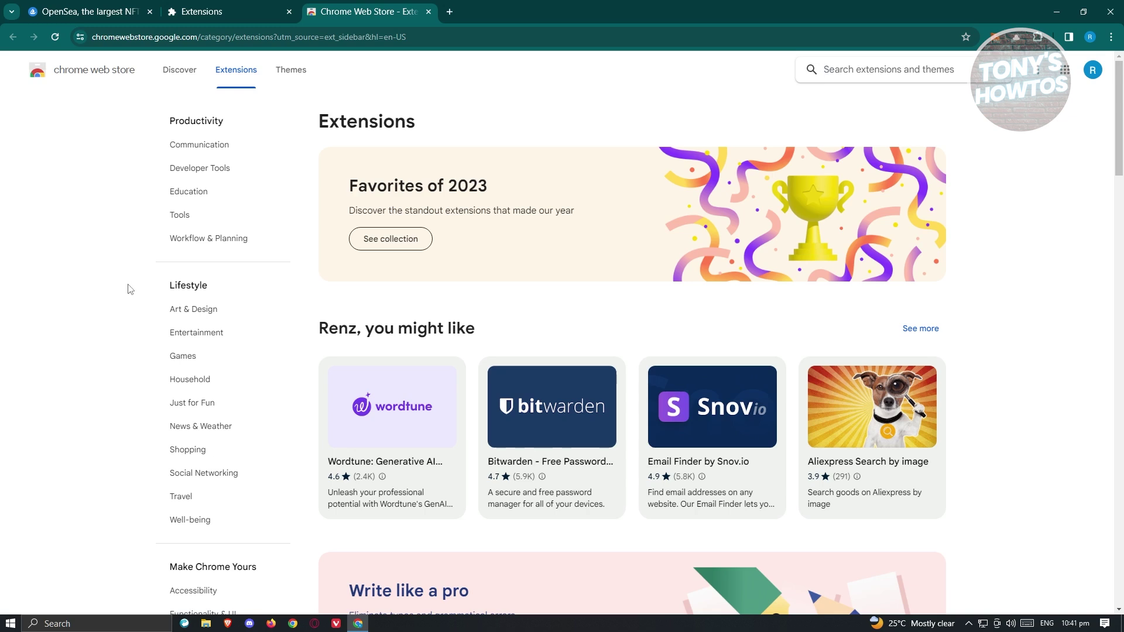
Step: Search the Chrome Web Store for MetaMask and open the detail page of the extension from metamask.io
text(metamask)
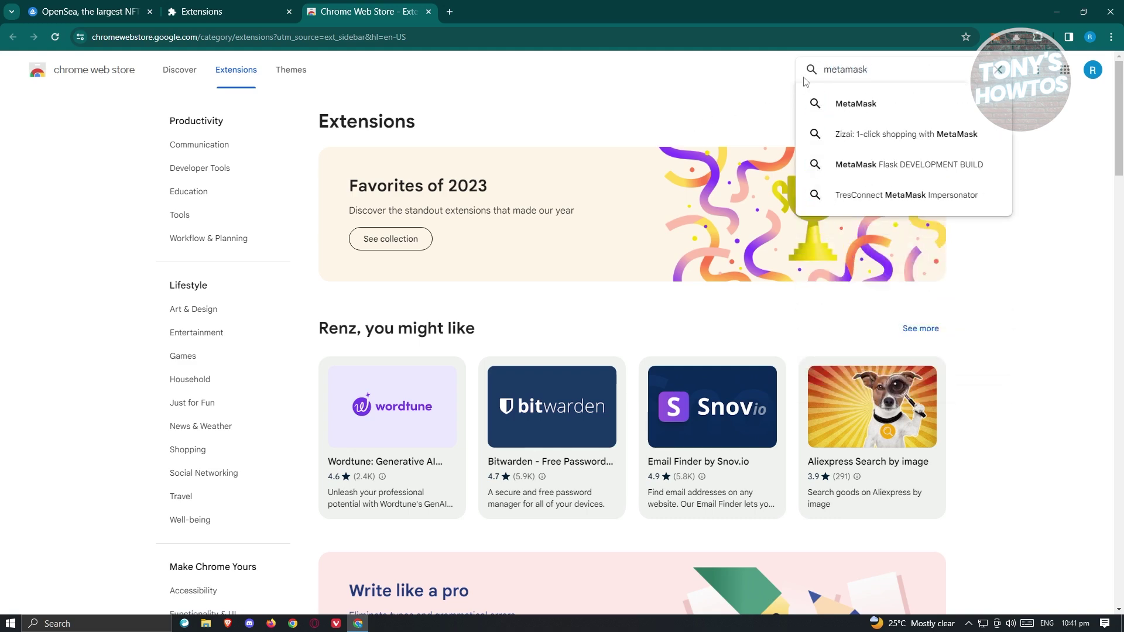
click(861, 104)
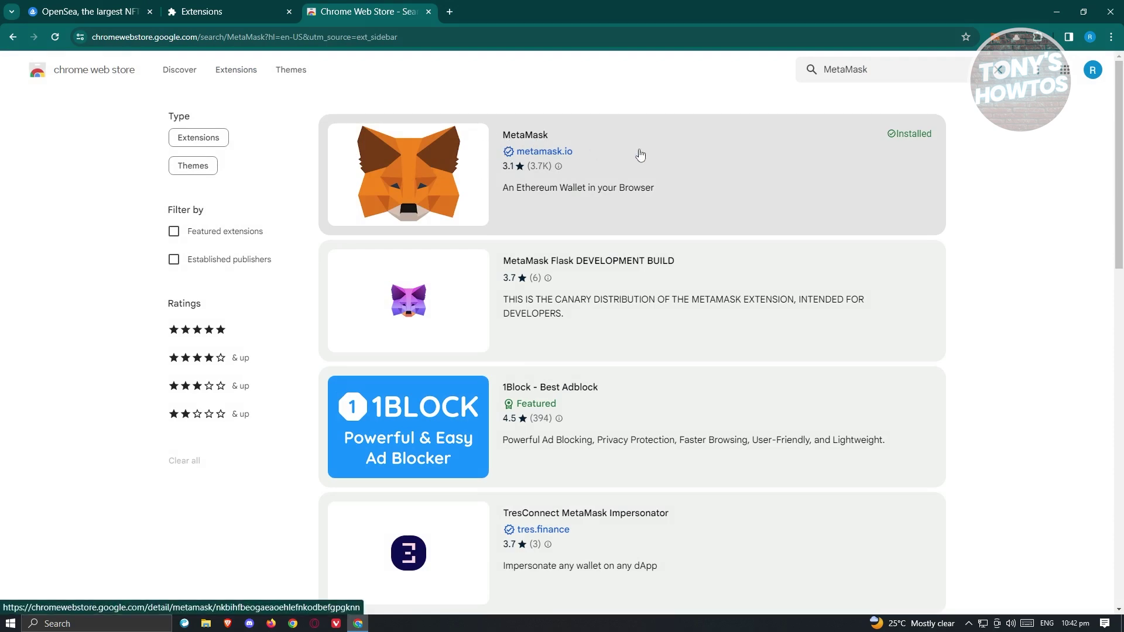
click(640, 152)
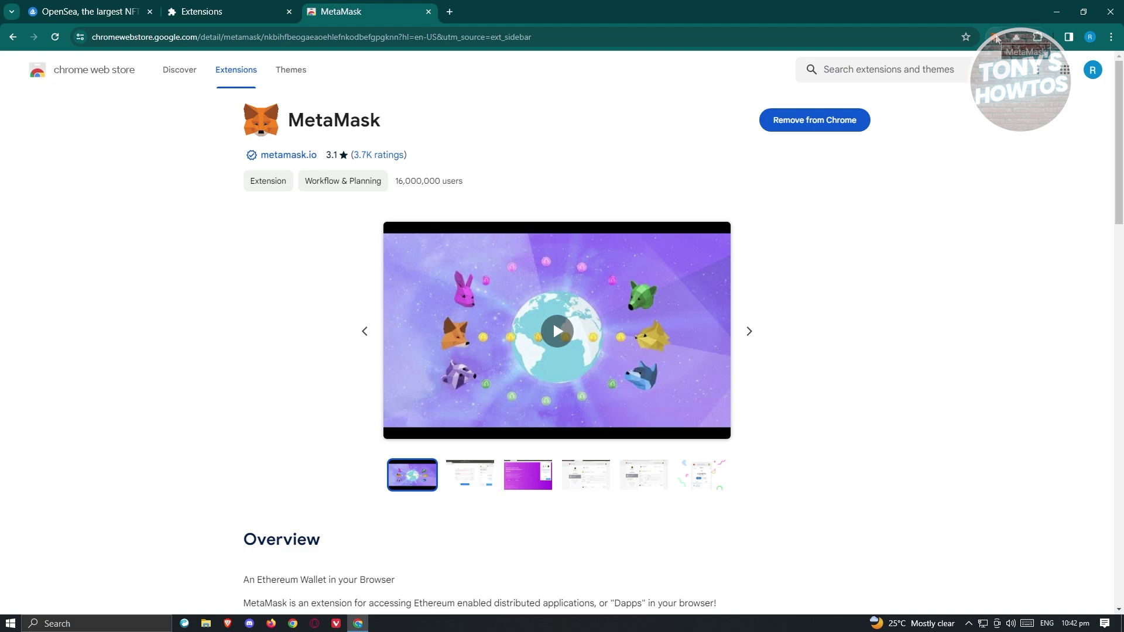
Step: View the MetaMask extension's options and wallet, and return to OpenSea with the extension pages closed
right_click(996, 39)
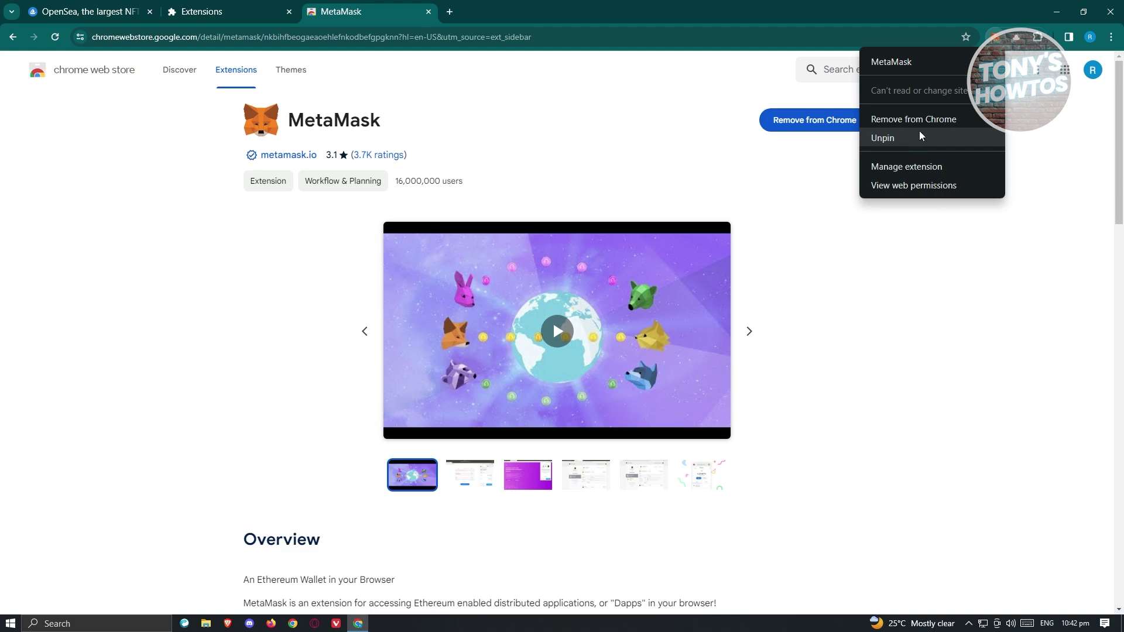
click(997, 41)
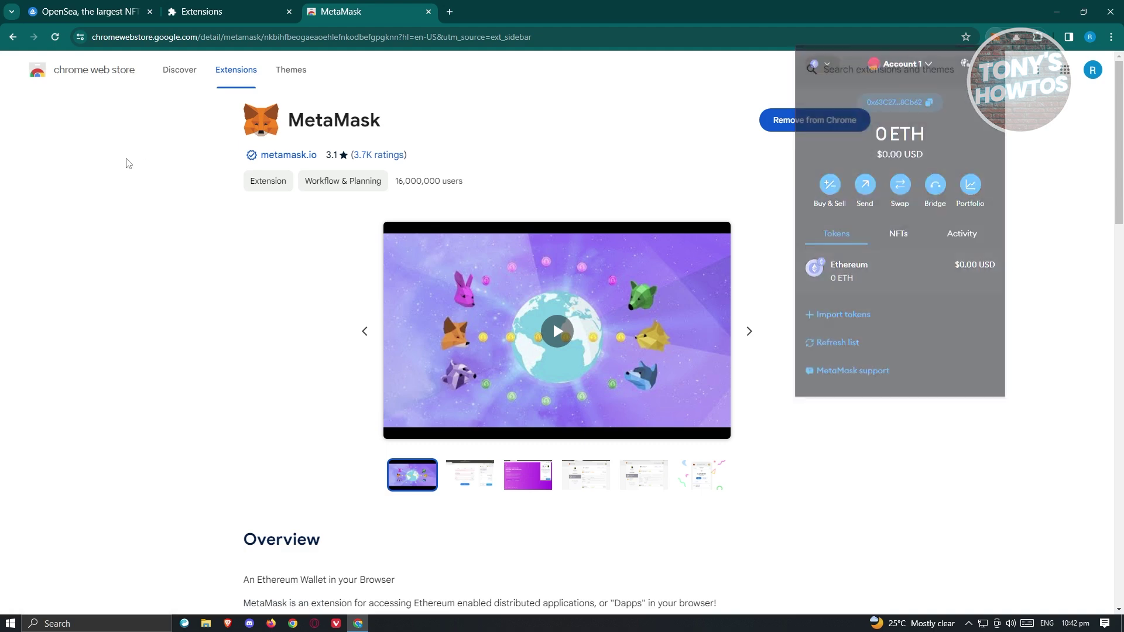
click(88, 12)
click(289, 11)
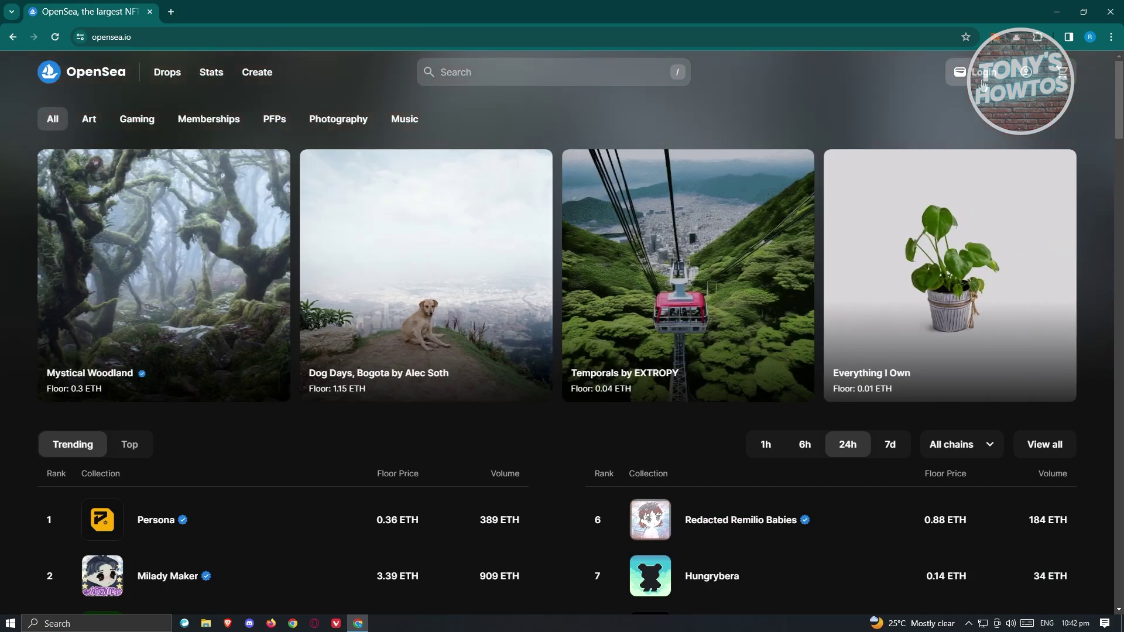
Step: Log in to OpenSea with MetaMask, connecting Account 1 to the site
click(984, 85)
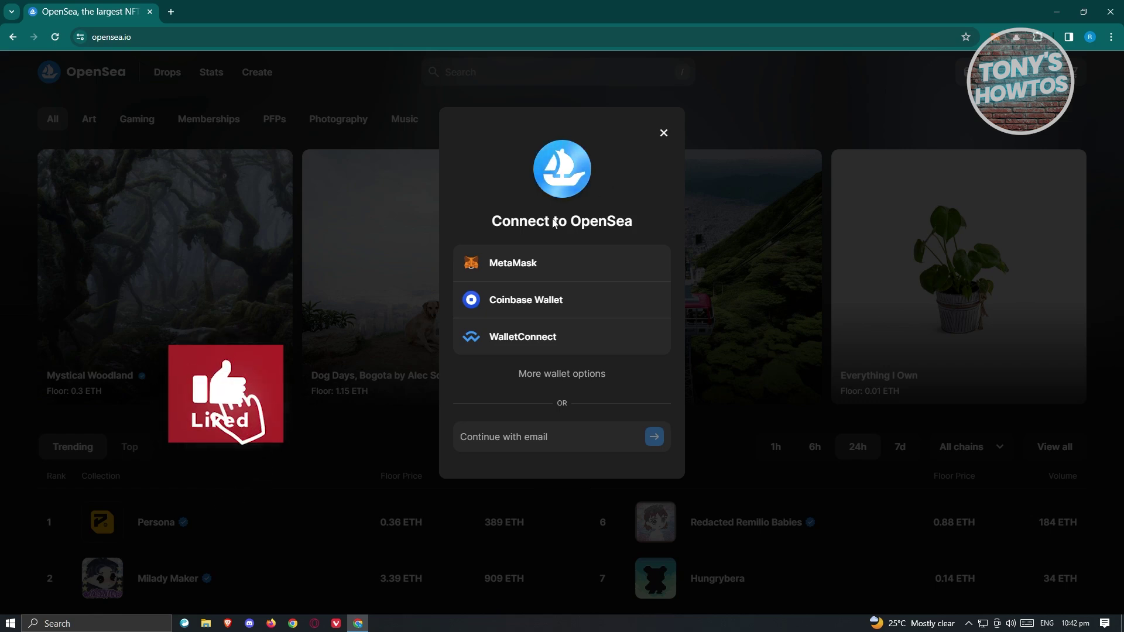
click(507, 266)
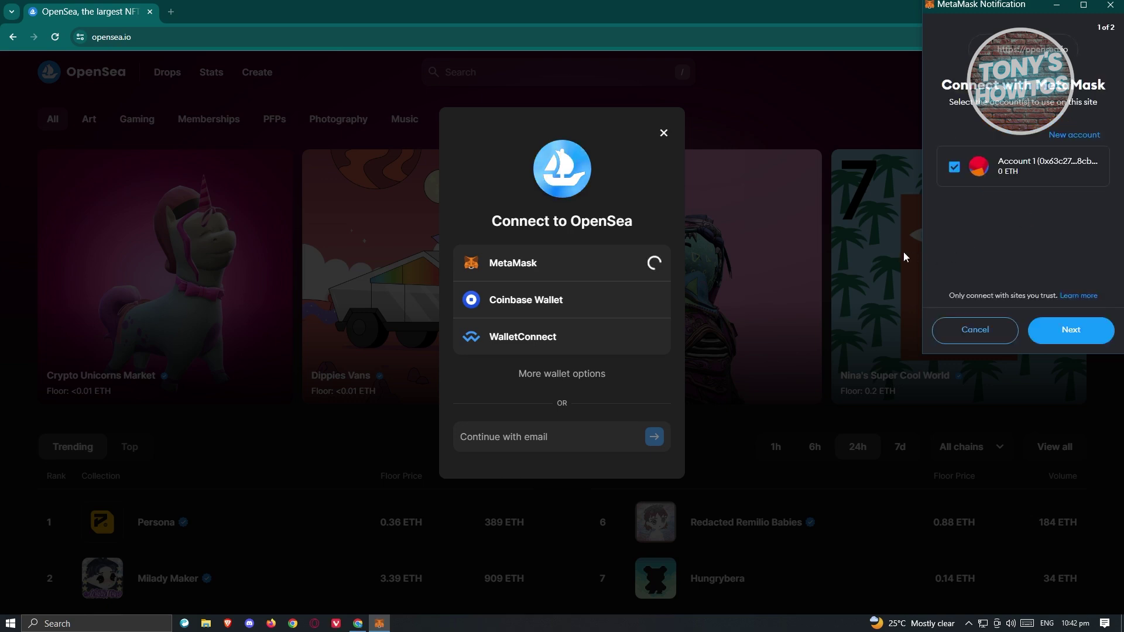
click(1069, 338)
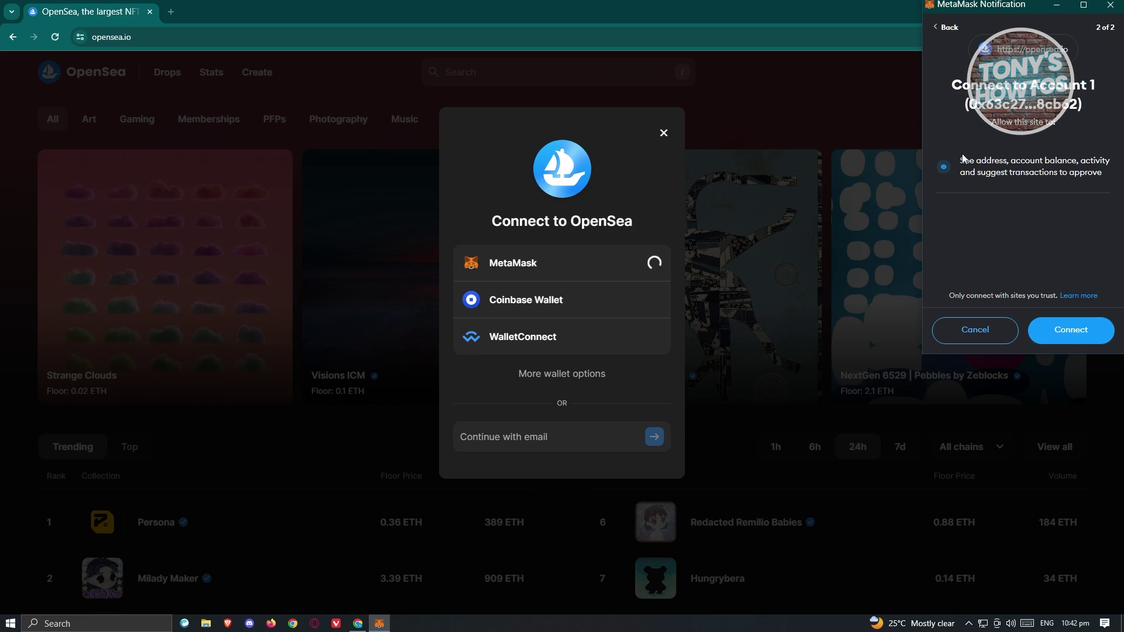
click(1067, 326)
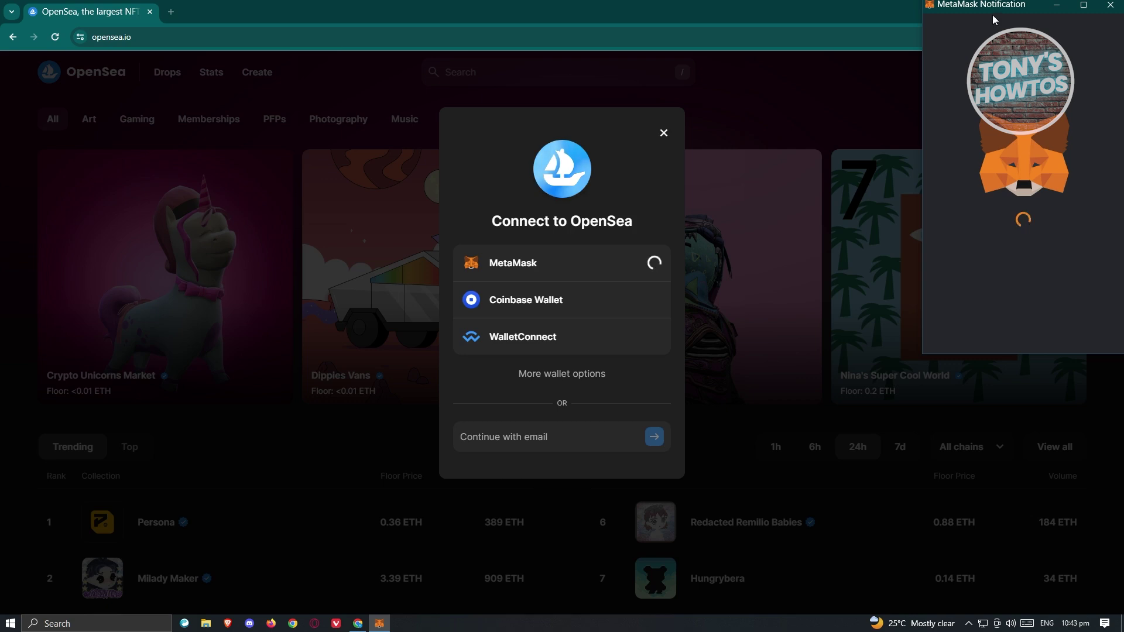
Step: Sign OpenSea's signature request in MetaMask and accept the Terms of Service and Privacy Policy
drag(996, 7, 954, 21)
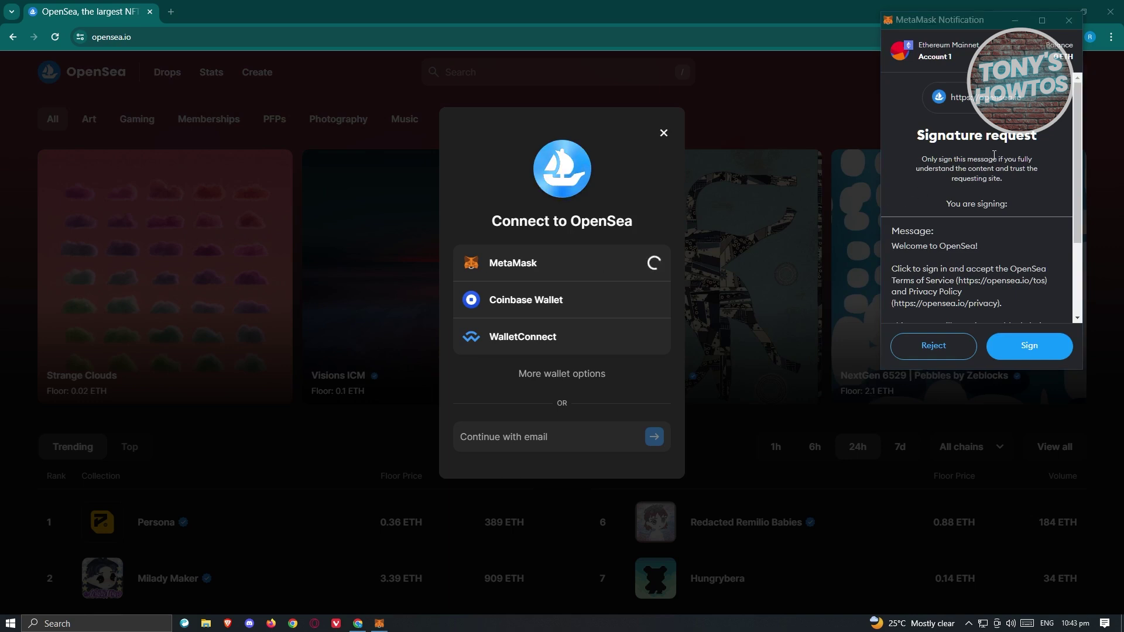
click(1018, 347)
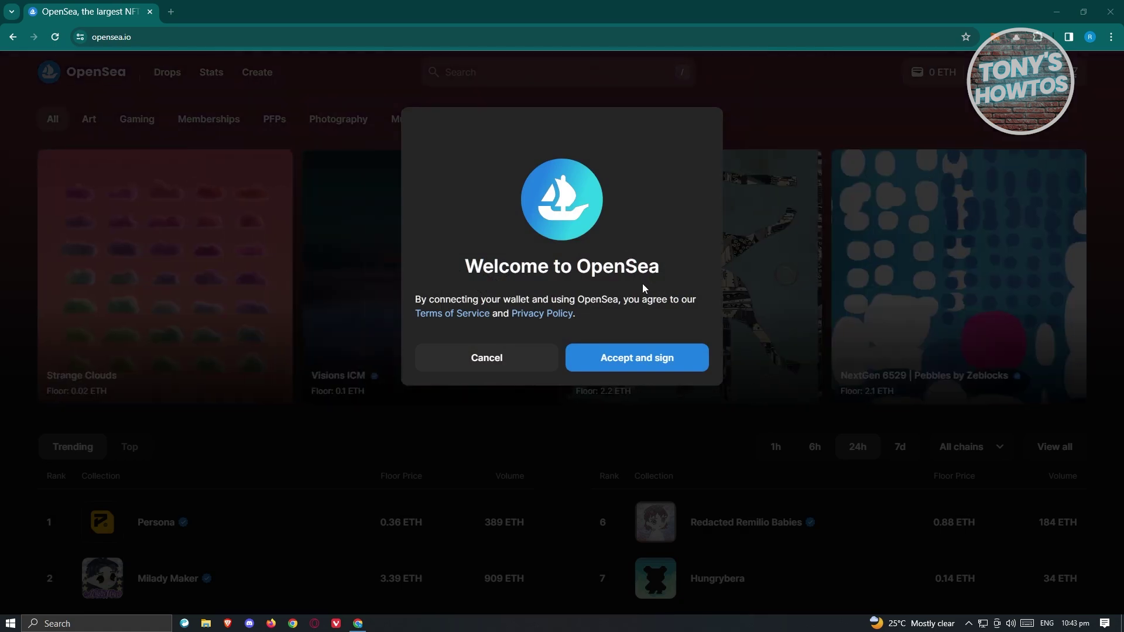
click(631, 367)
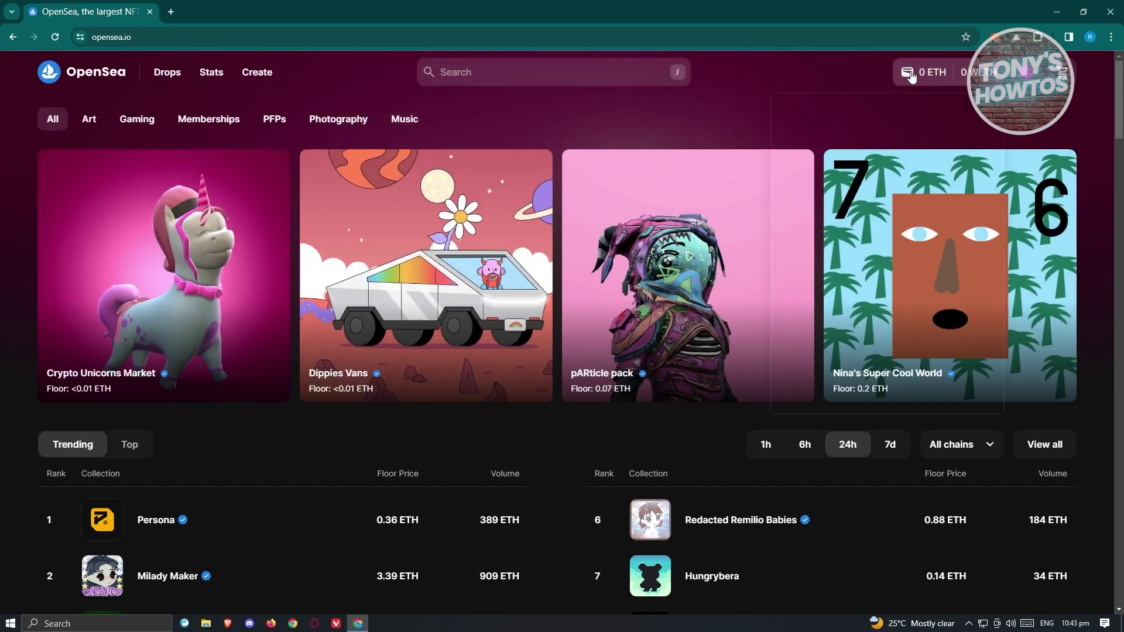
Step: Look over the connected wallet's balance details and the account options on OpenSea
mouse_move(912, 76)
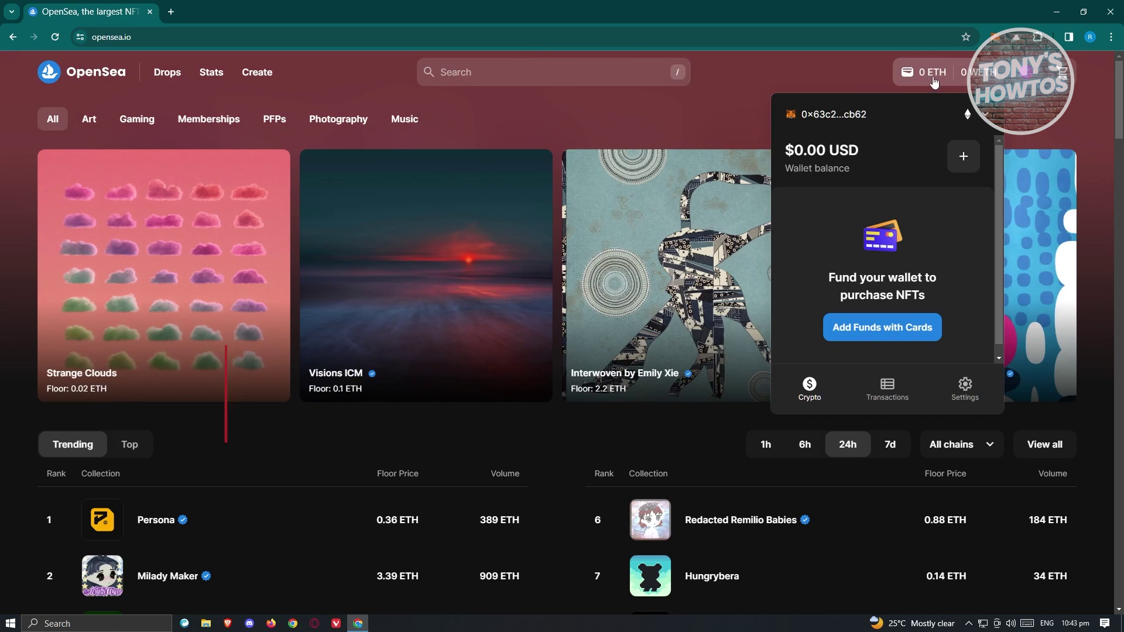
mouse_move(1033, 87)
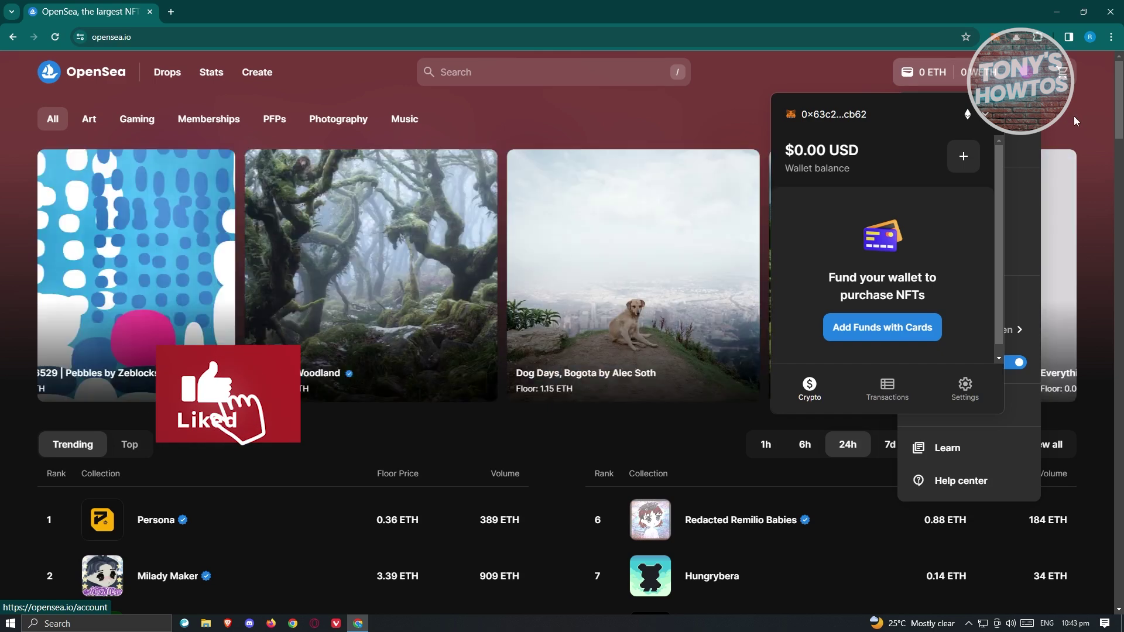
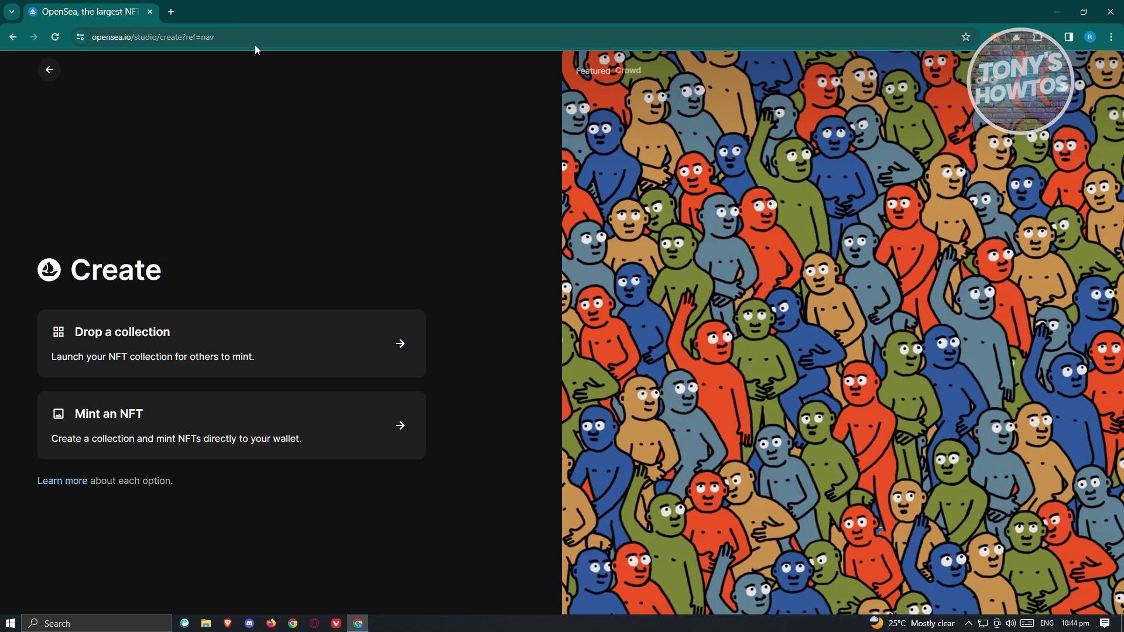
Step: Start dropping a collection from the Create page and review the contract deployment form
click(68, 482)
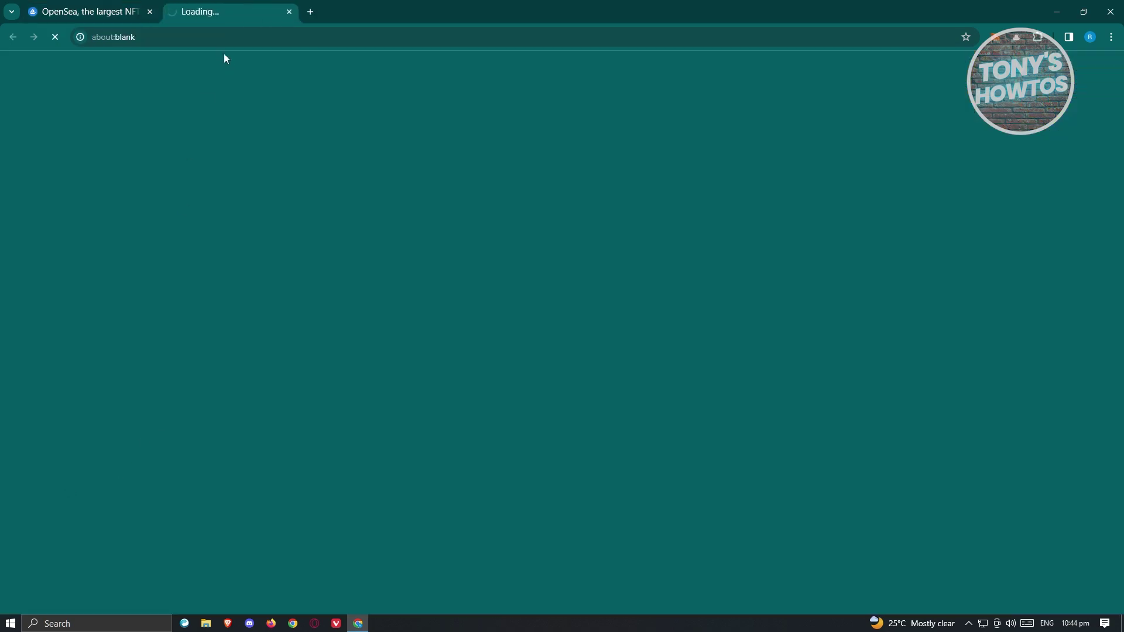
key(ctrl+w)
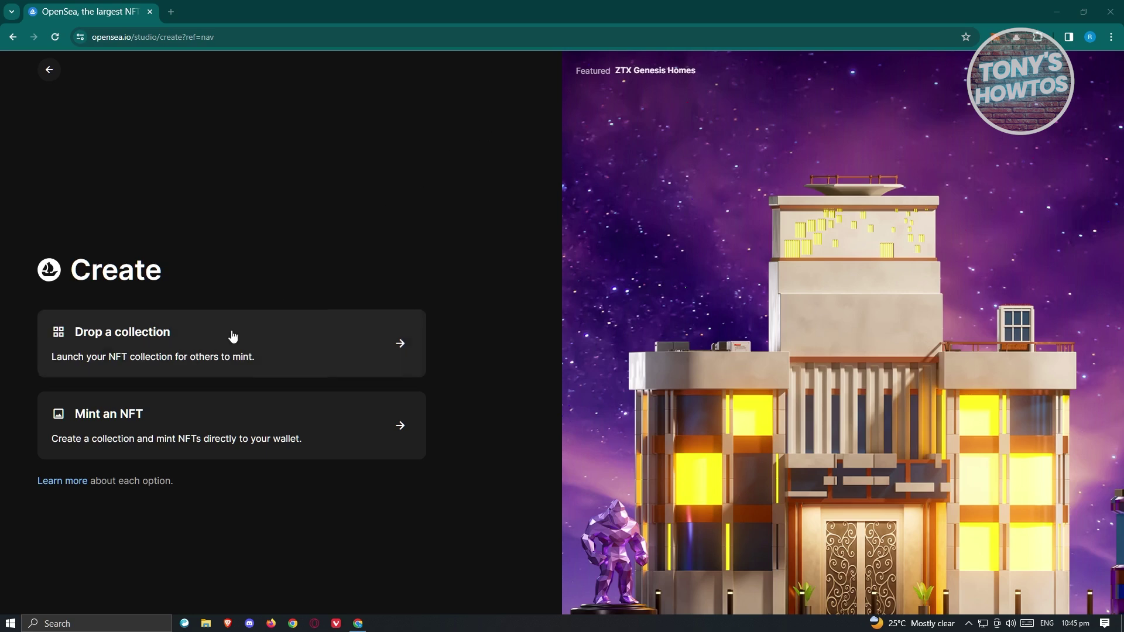
click(330, 348)
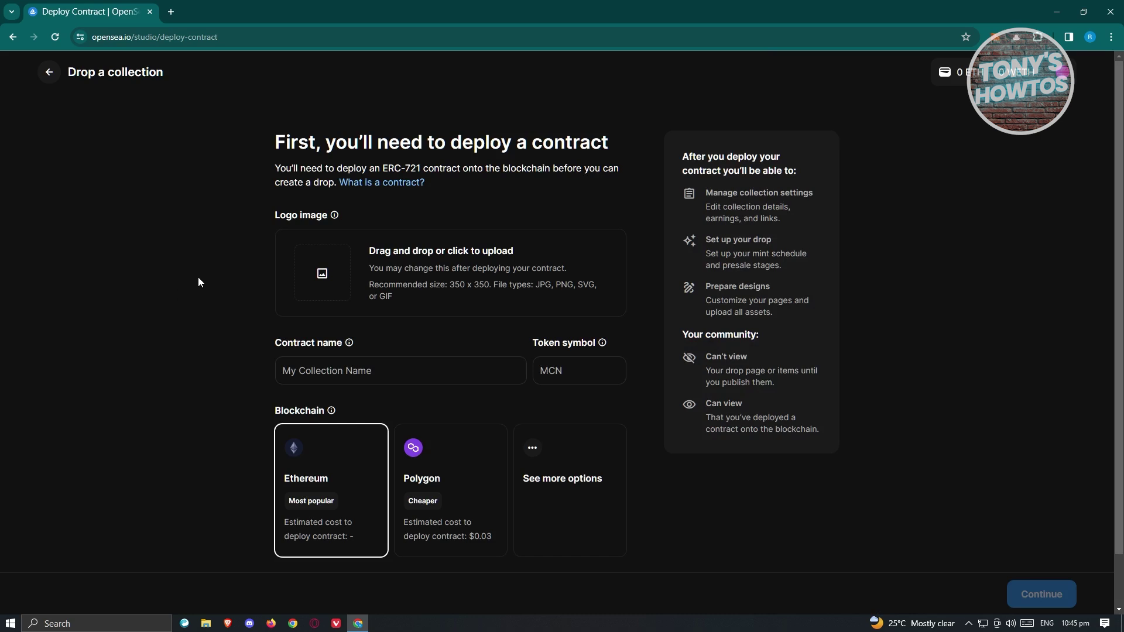
scroll(202, 276, down, 1)
scroll(202, 270, up, 1)
drag(310, 216, 316, 216)
scroll(159, 316, down, 1)
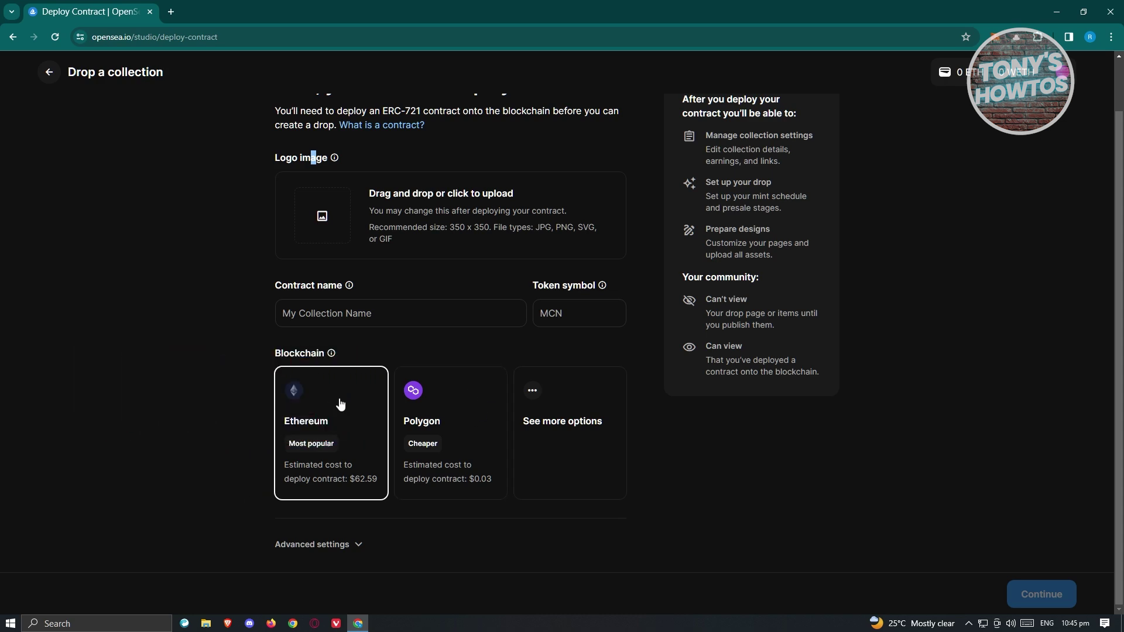
scroll(357, 375, up, 1)
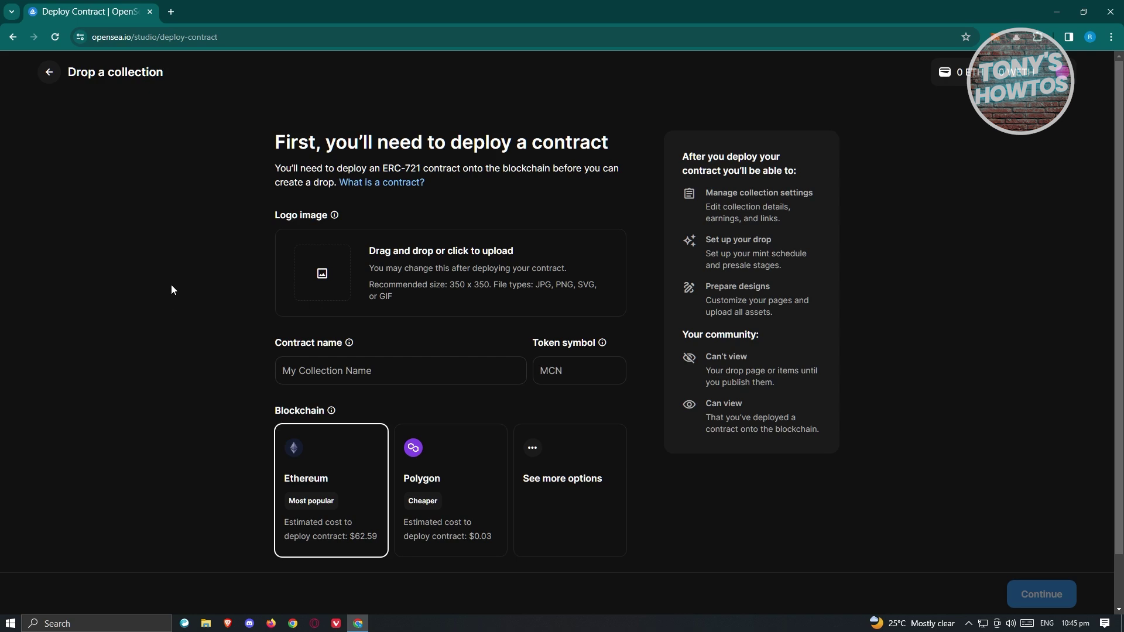
Step: Upload the cat picture from the Downloads folder as the contract's logo image
click(328, 273)
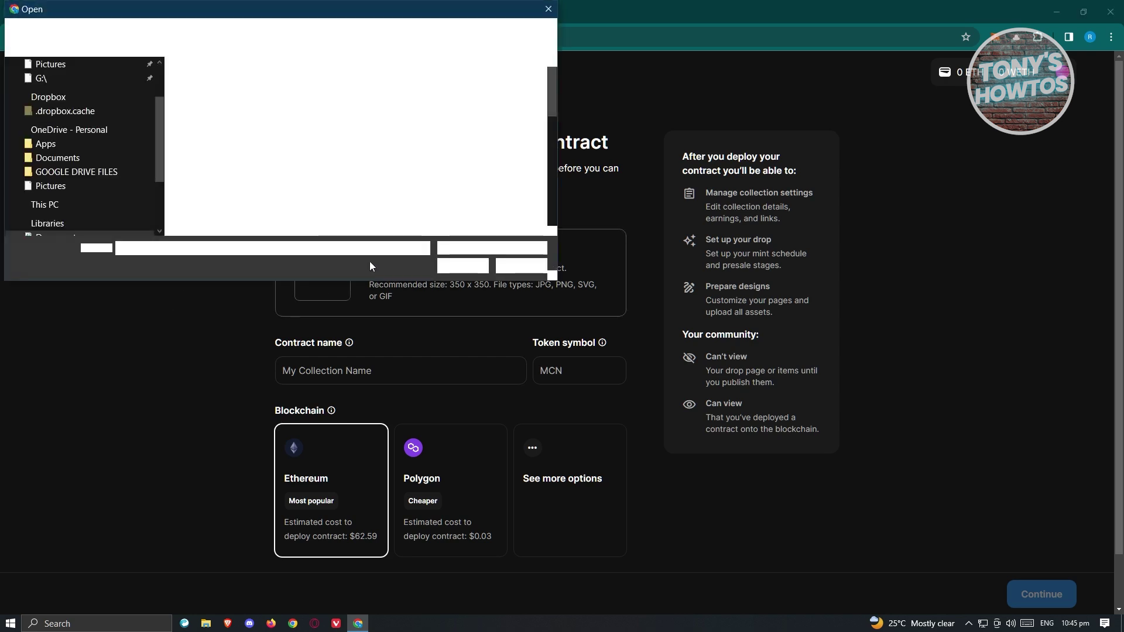
click(59, 125)
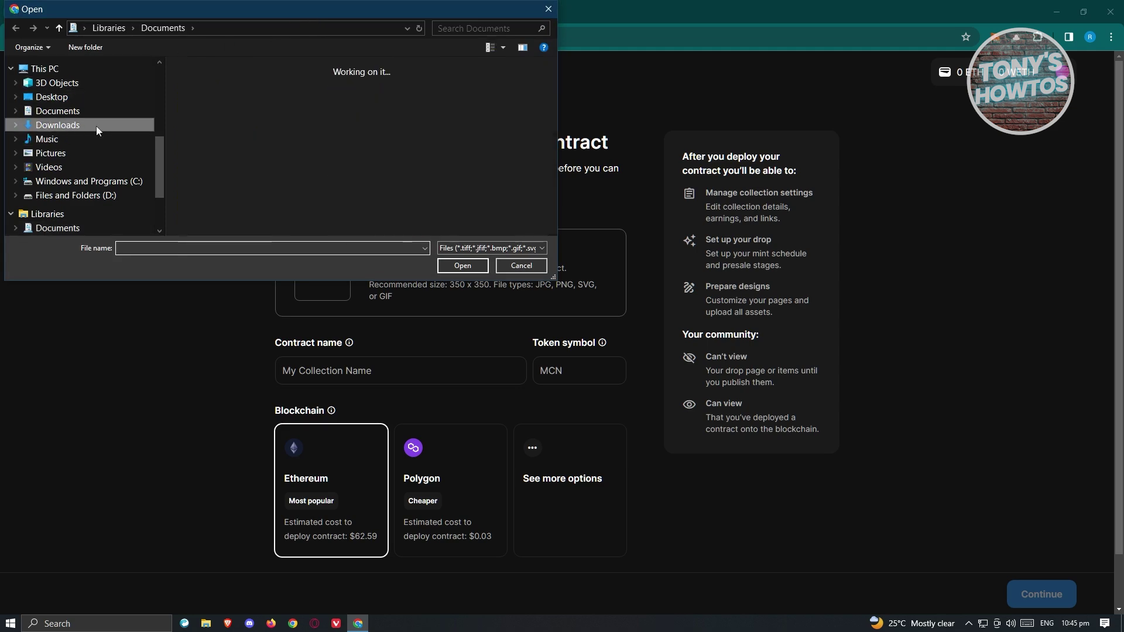
scroll(285, 137, down, 2)
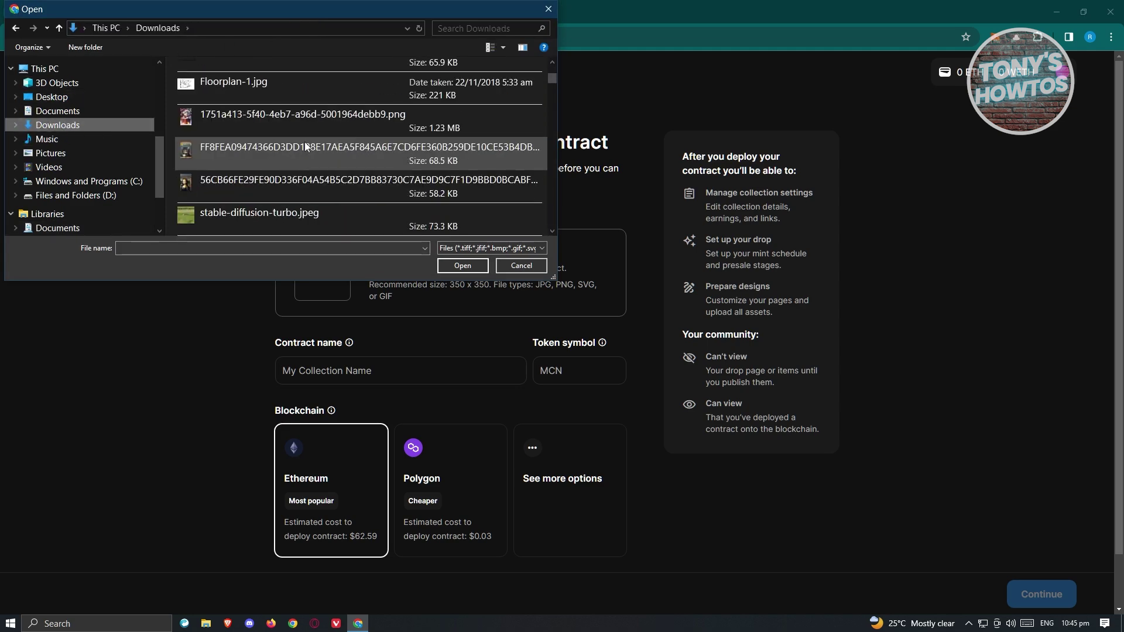
click(189, 152)
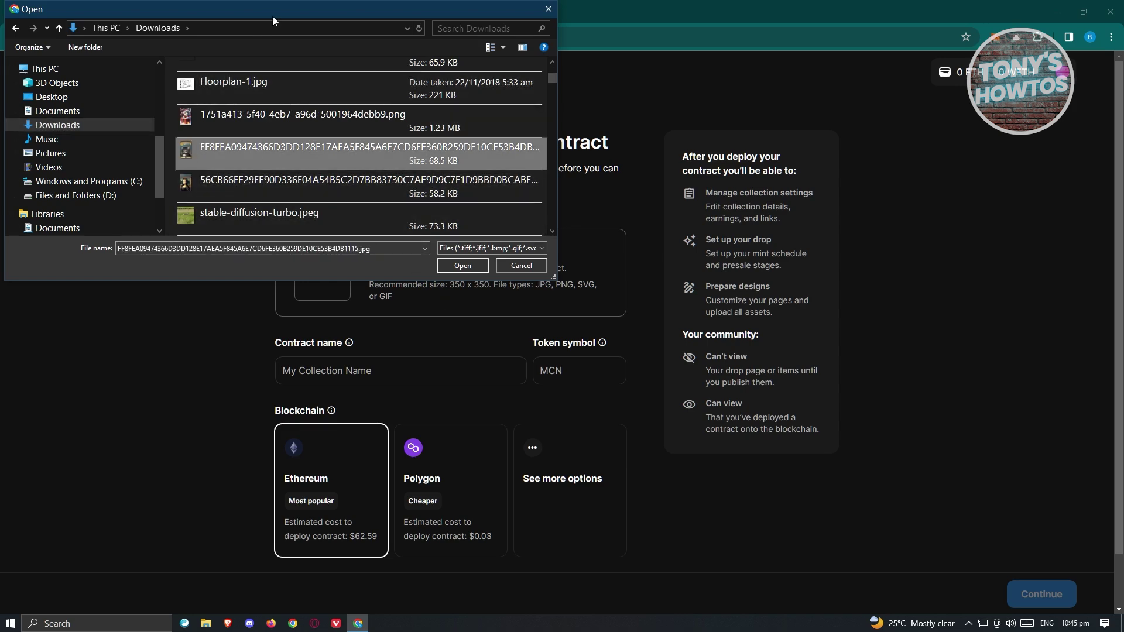
drag(273, 16, 593, 119)
click(788, 369)
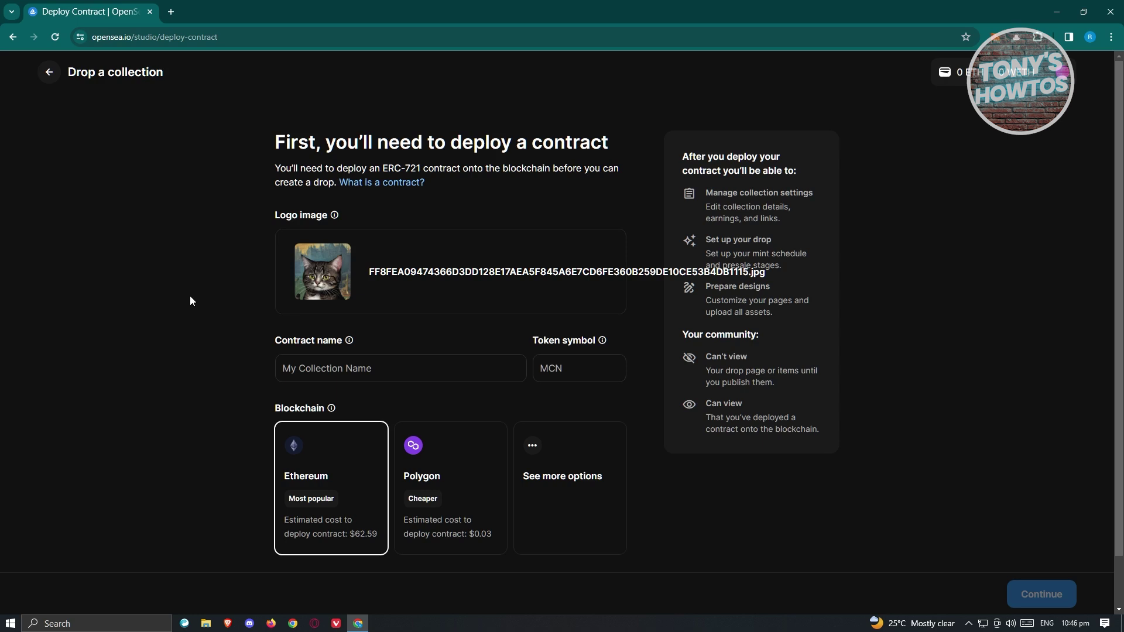
Step: Name the contract "FUNNY CAT" followed by the creator's first name, with FCR as the token symbol
click(398, 369)
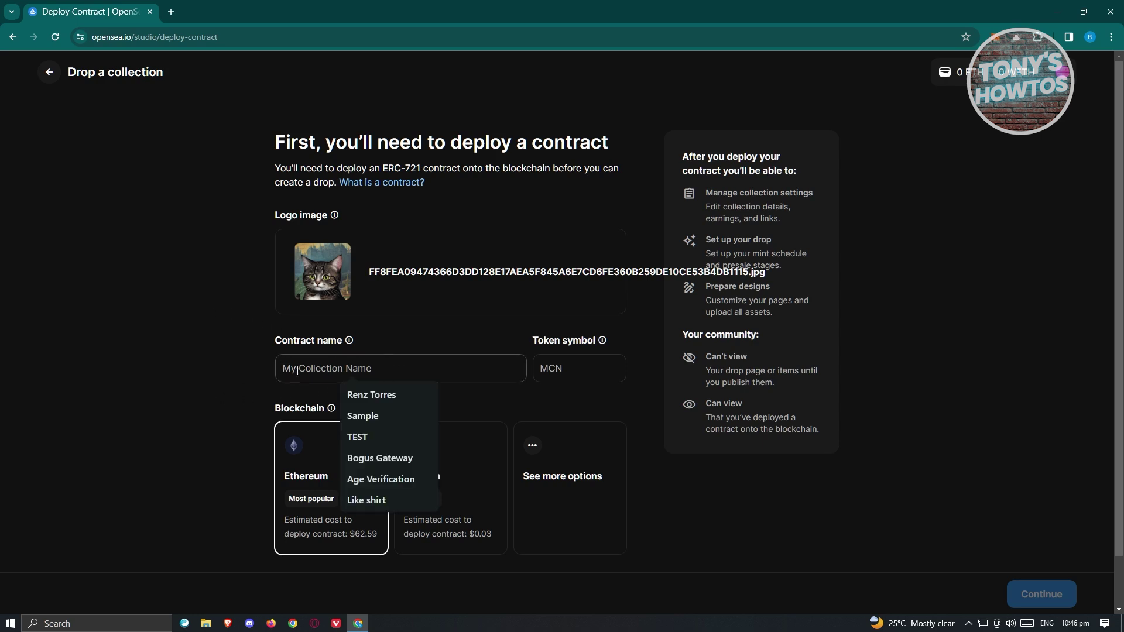
text(FUNNY )
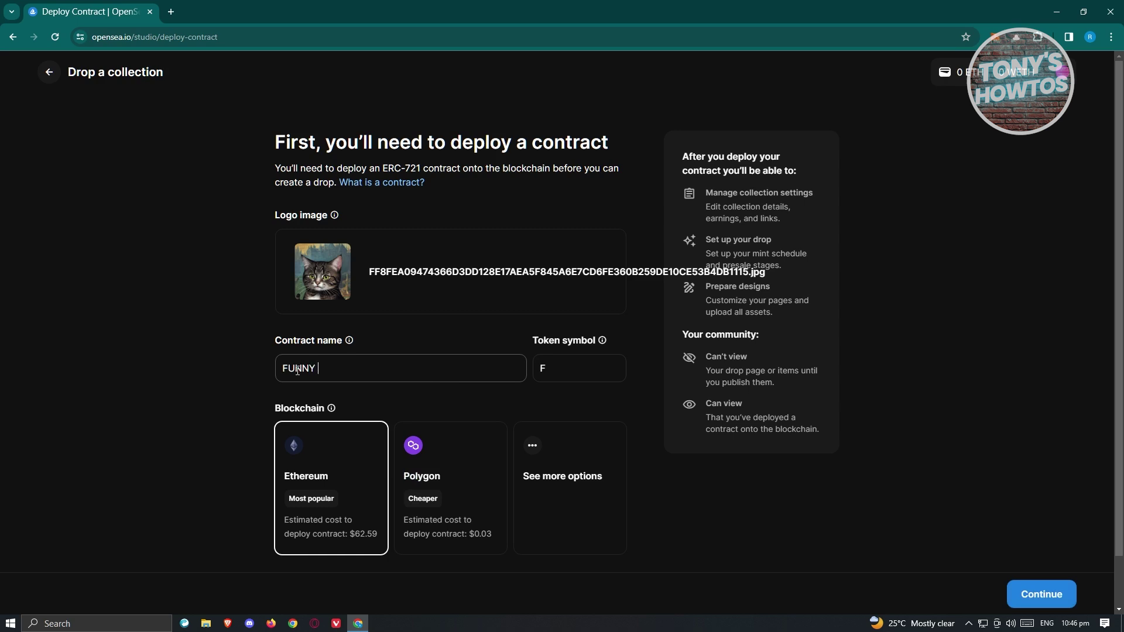
text(CAT RENZ)
click(575, 362)
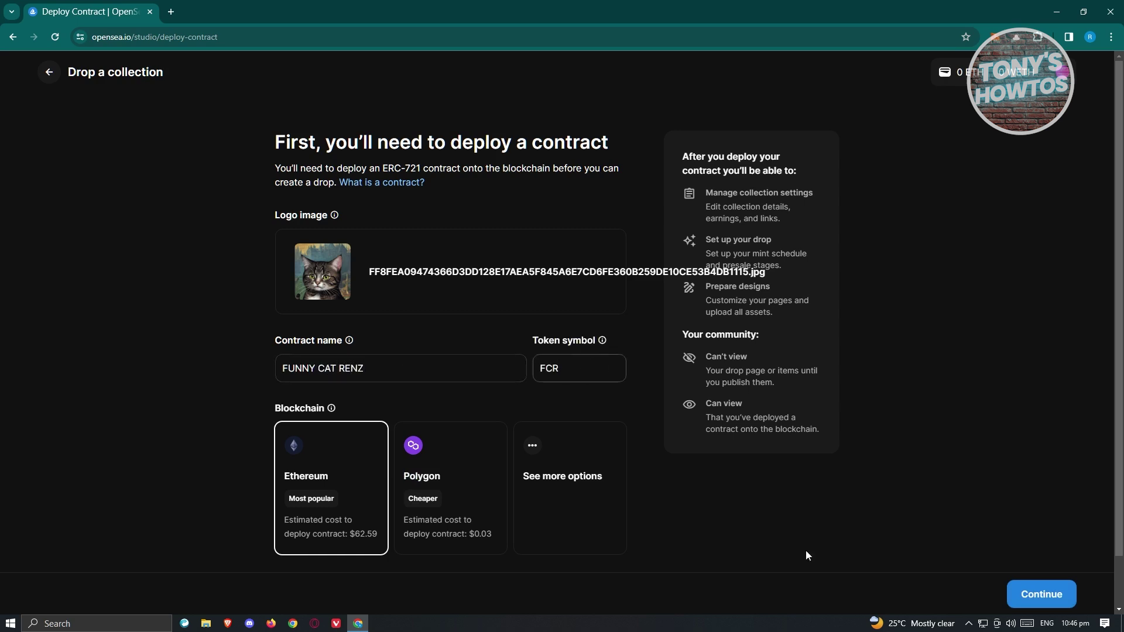
Step: Submit the contract for deployment on Ethereum and review the gas fee and total in the MetaMask request
click(1043, 594)
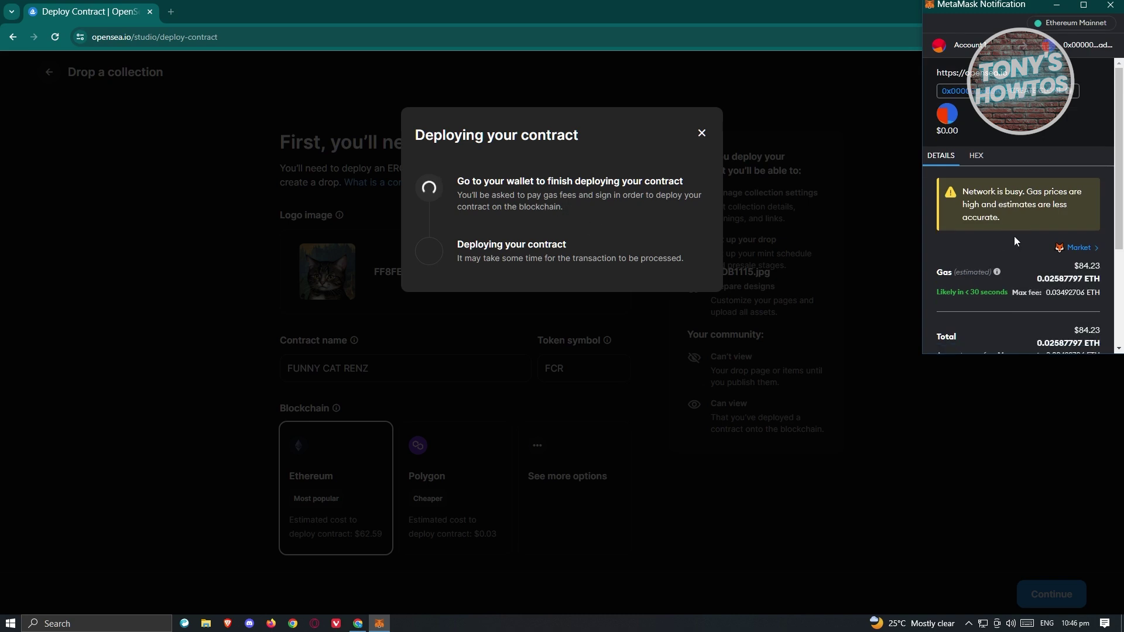
scroll(1014, 237, down, 1)
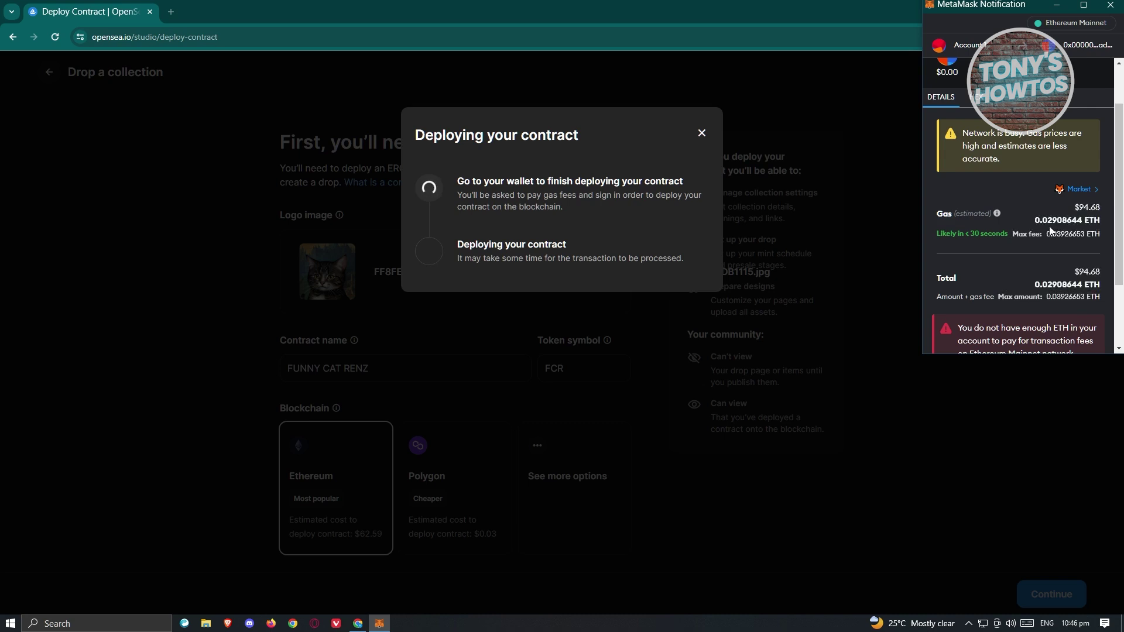
Step: Reject the contract deployment request in the MetaMask wallet and return to the Create page
scroll(1048, 228, down, 3)
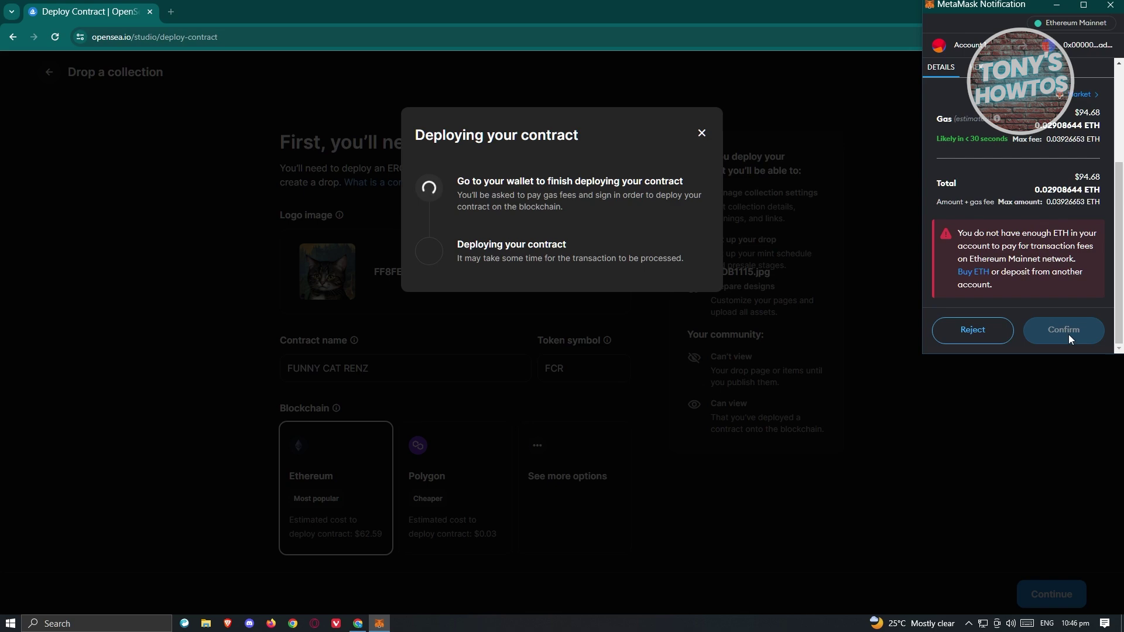
click(989, 338)
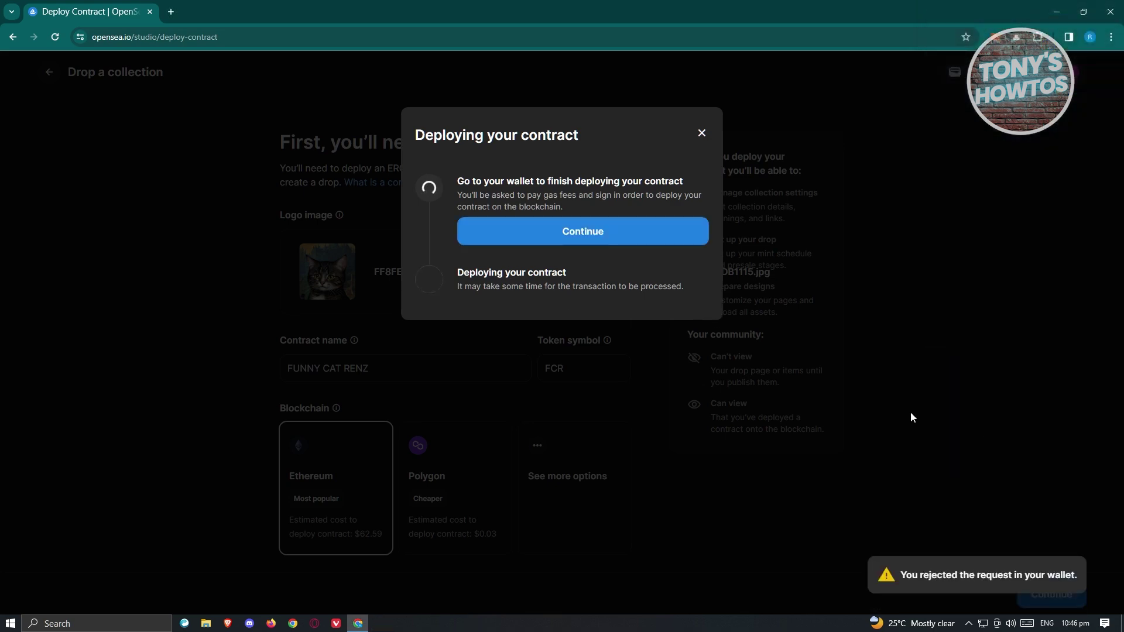
click(702, 133)
click(48, 73)
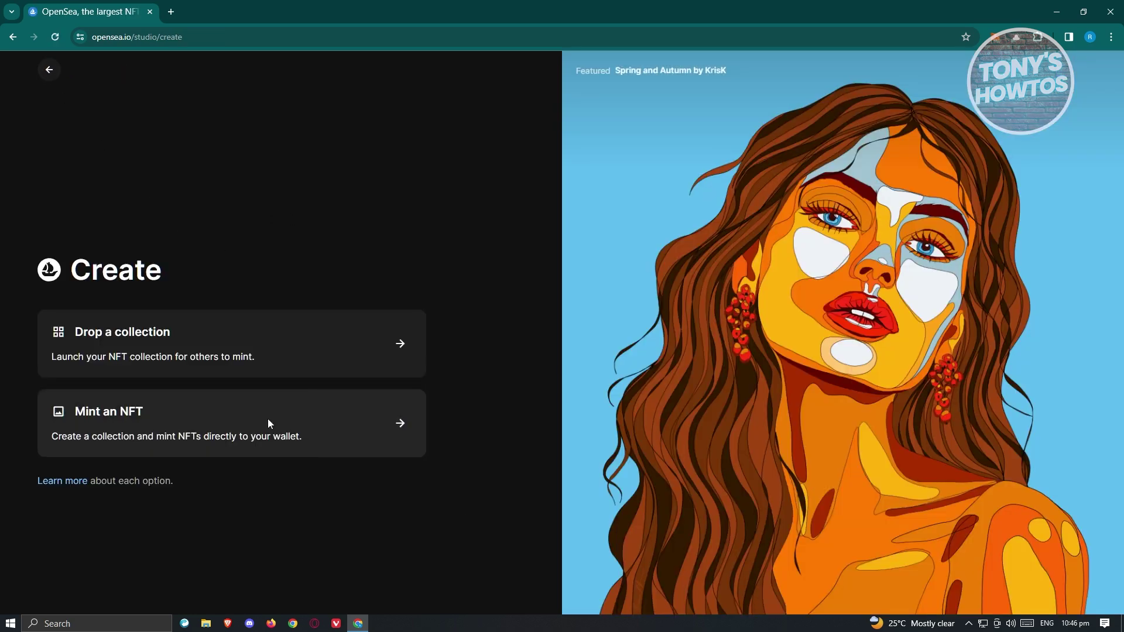
Step: Start minting a single NFT and upload the cat picture from the Downloads folder as its media
click(247, 428)
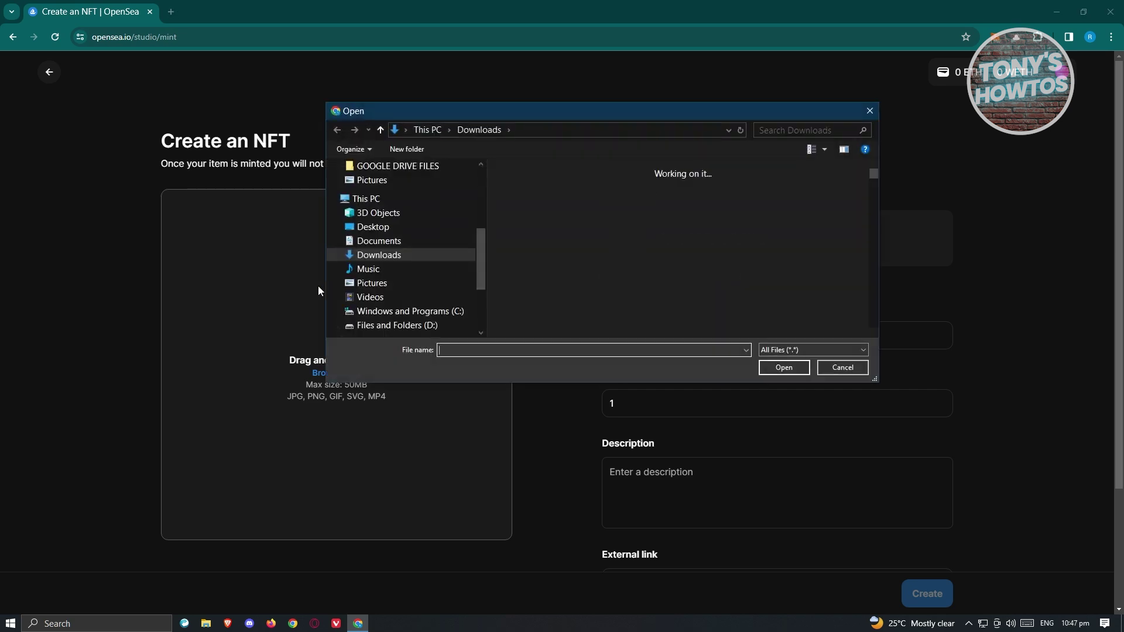
scroll(568, 294, down, 3)
scroll(568, 294, down, 10)
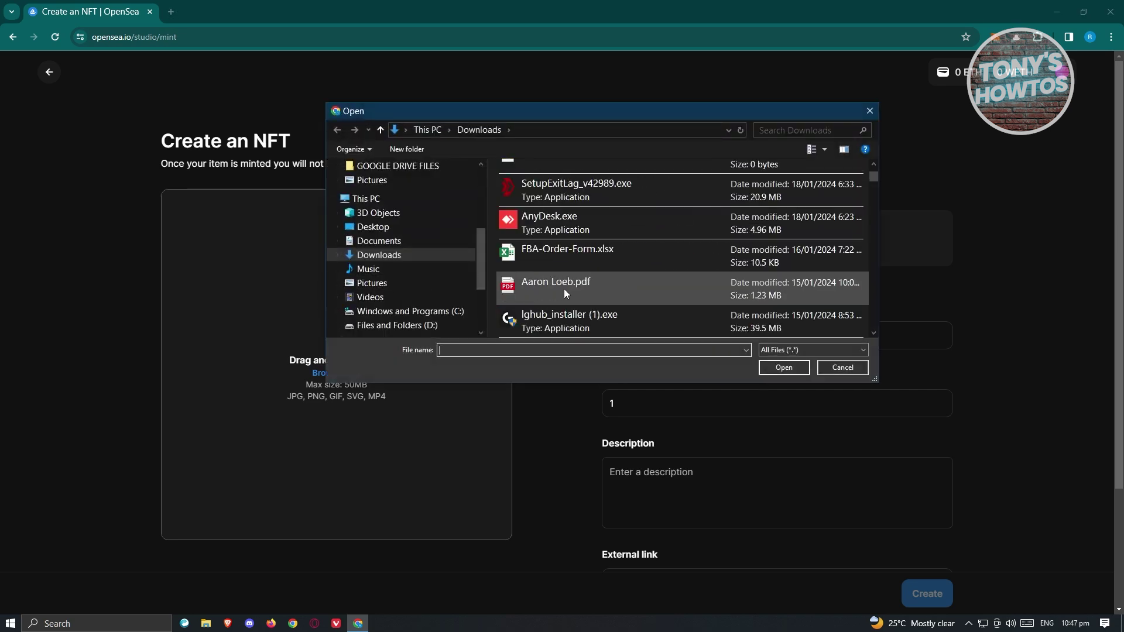
click(541, 195)
click(781, 369)
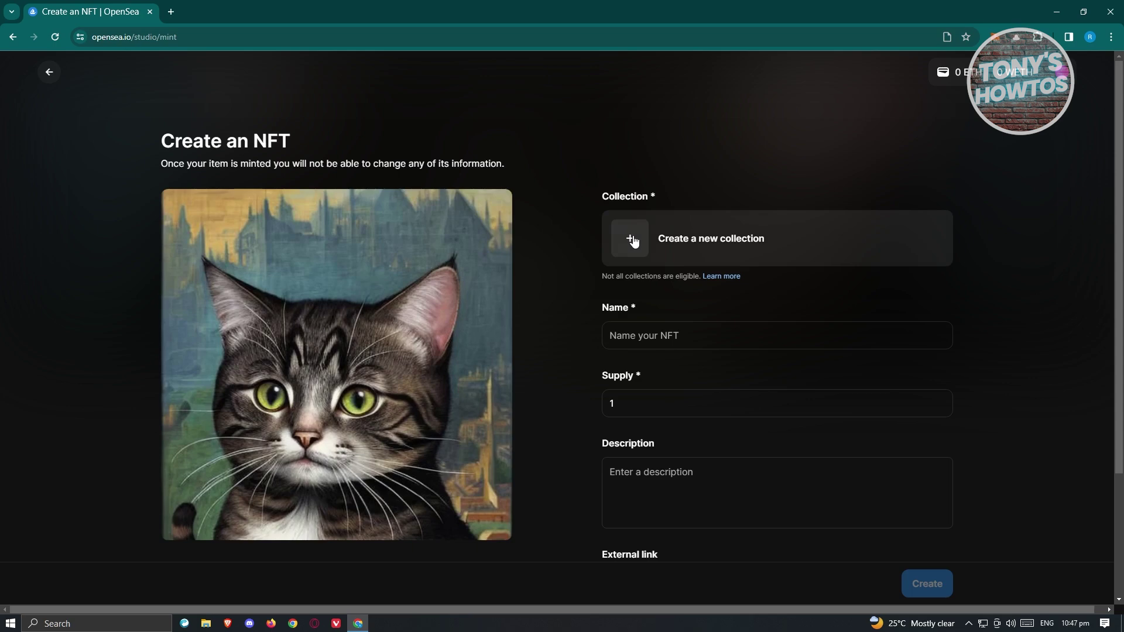
Step: Review the form for creating a new collection for the NFT and return to the NFT form
click(633, 240)
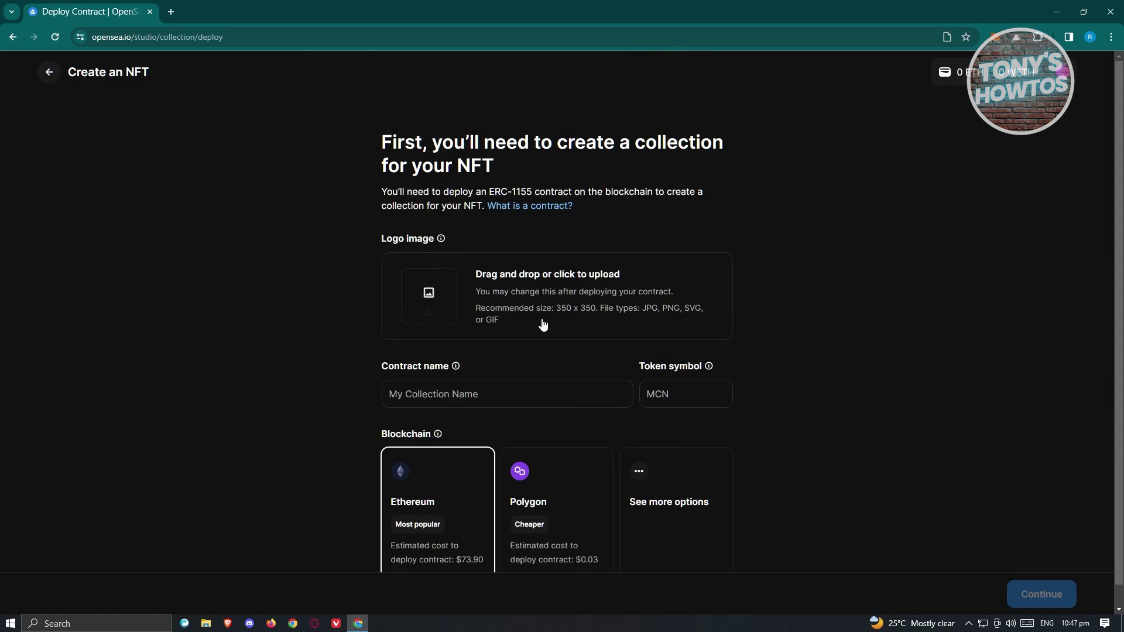
scroll(521, 298, down, 1)
click(50, 74)
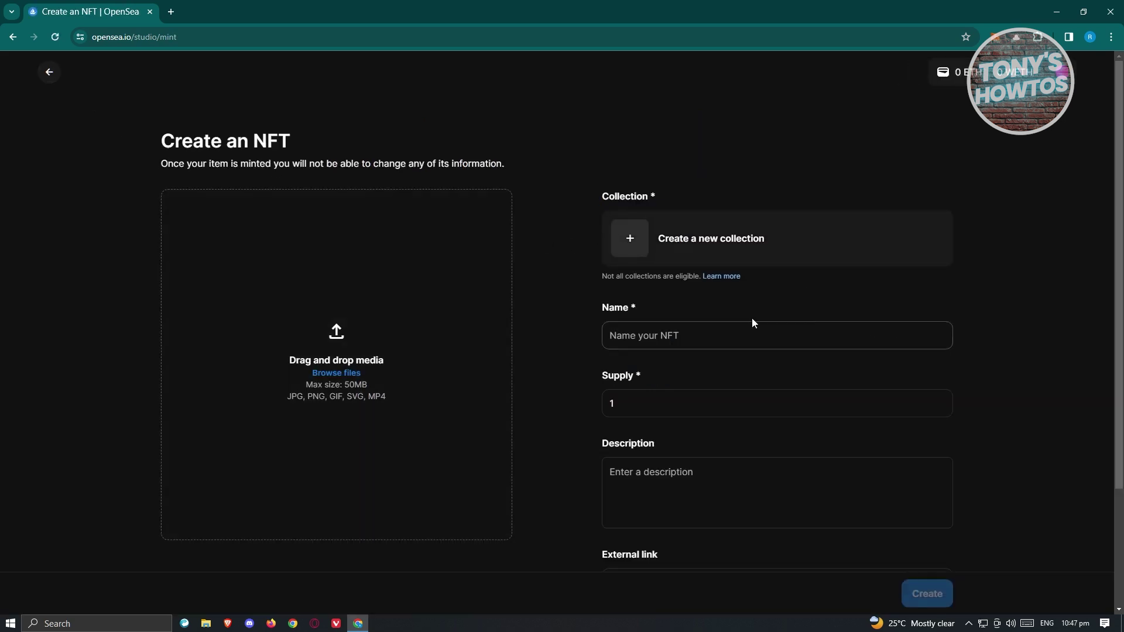
Step: Upload the cat picture from the Downloads folder to the emptied media area of the NFT form again
scroll(558, 317, down, 1)
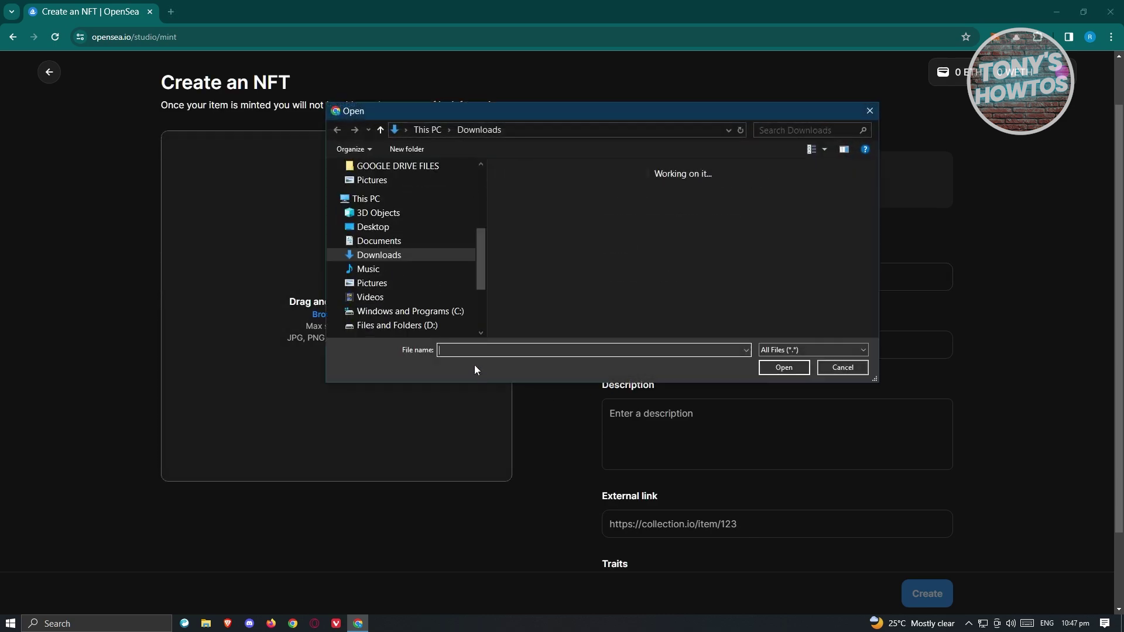
scroll(612, 279, down, 2)
scroll(612, 273, down, 10)
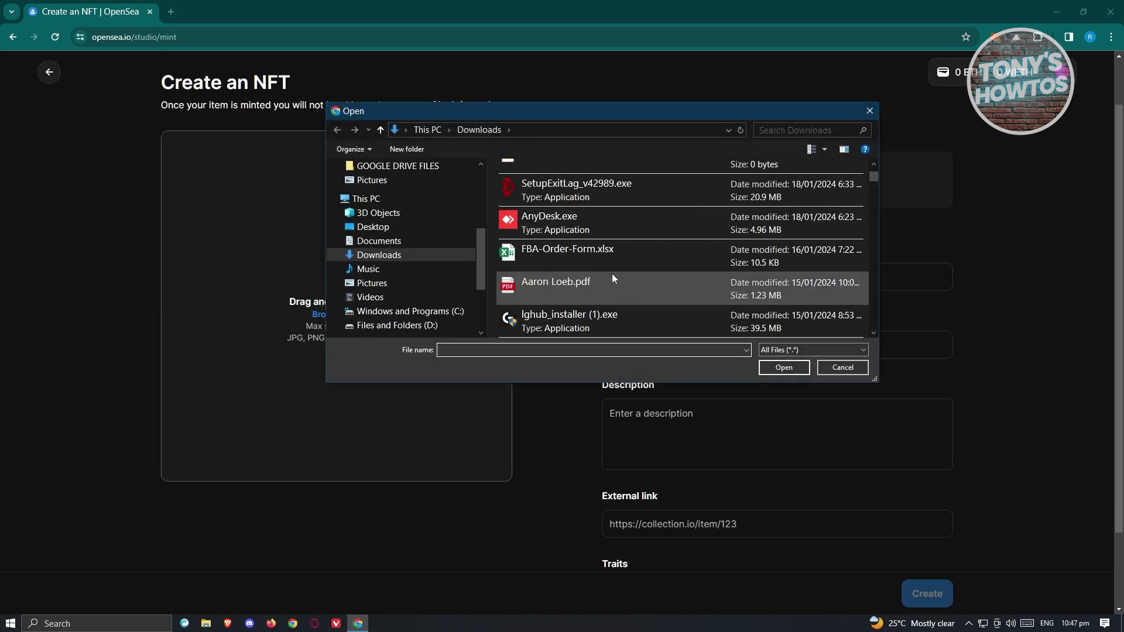
scroll(543, 280, down, 2)
click(525, 283)
click(782, 369)
Step: Examine the NFT form's collection, name, supply, description, external link and traits fields without filling them in
drag(648, 333, 522, 336)
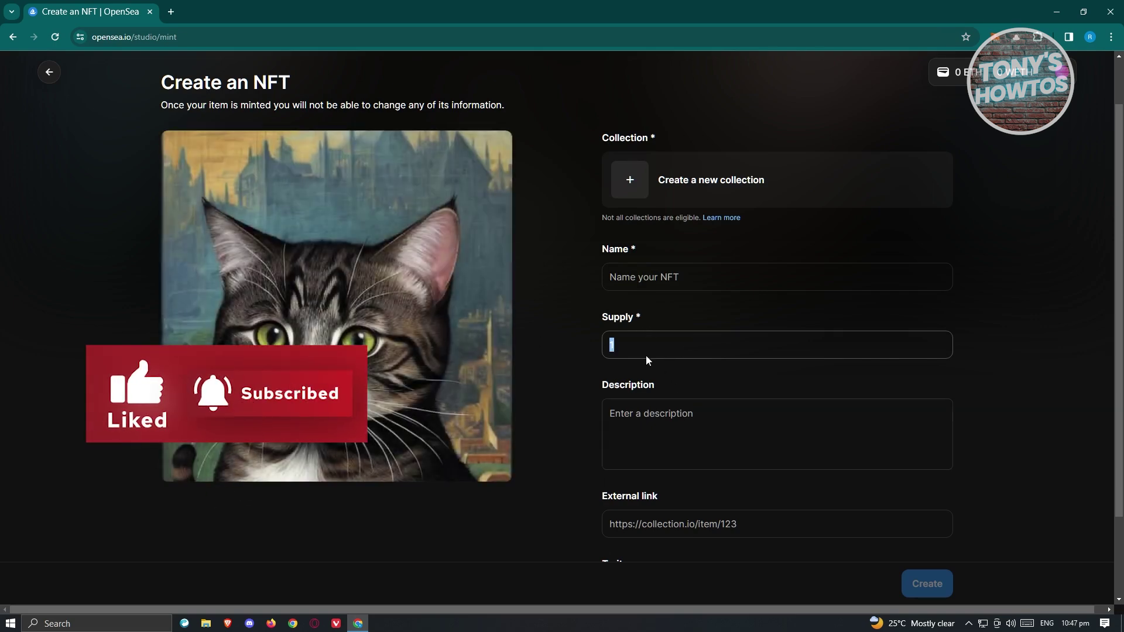
click(636, 342)
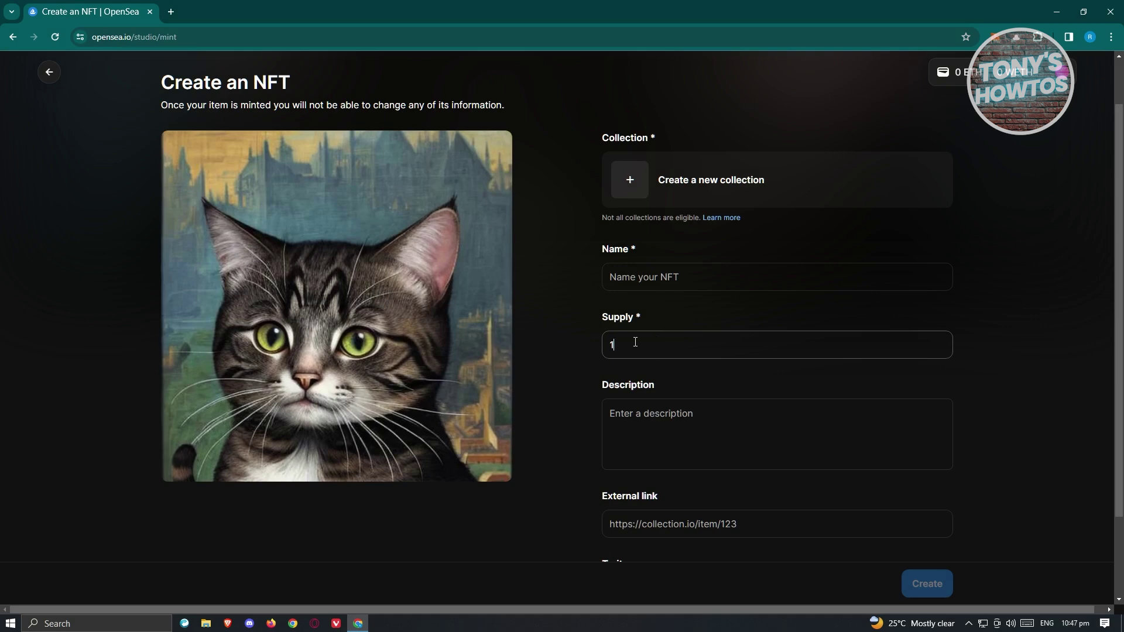
scroll(635, 345, down, 2)
click(662, 324)
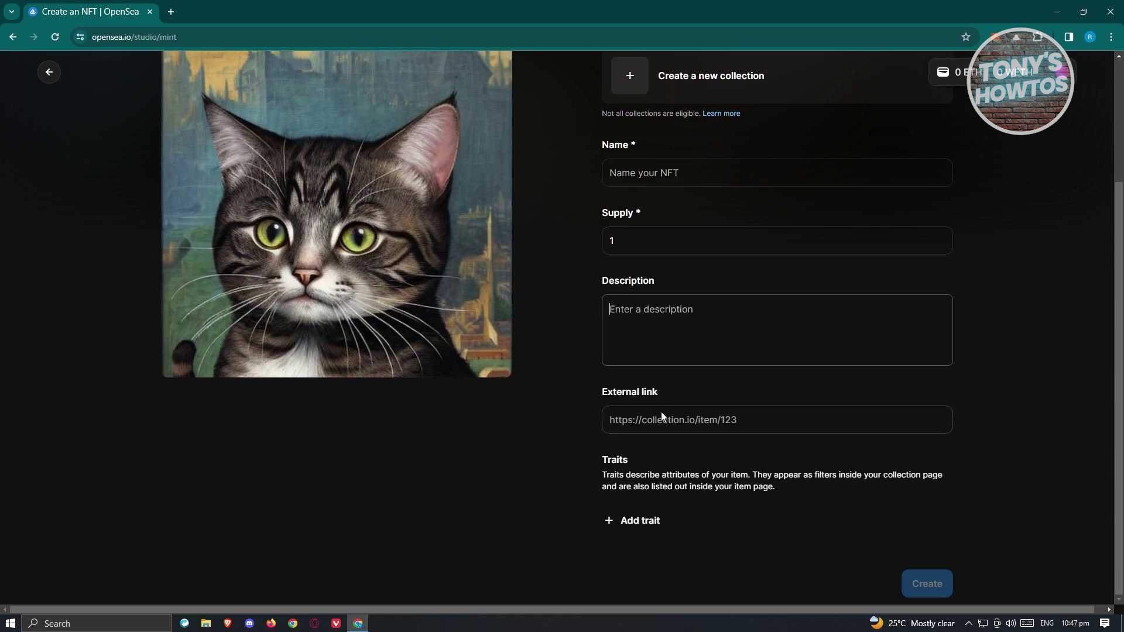
click(559, 429)
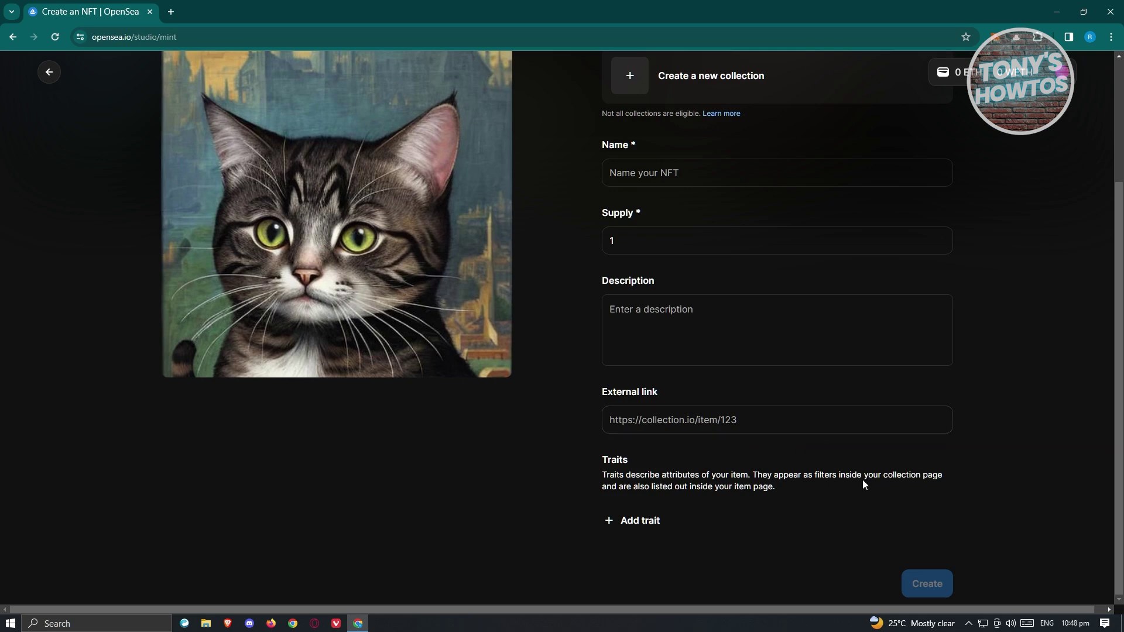
scroll(863, 479, up, 3)
scroll(829, 479, down, 2)
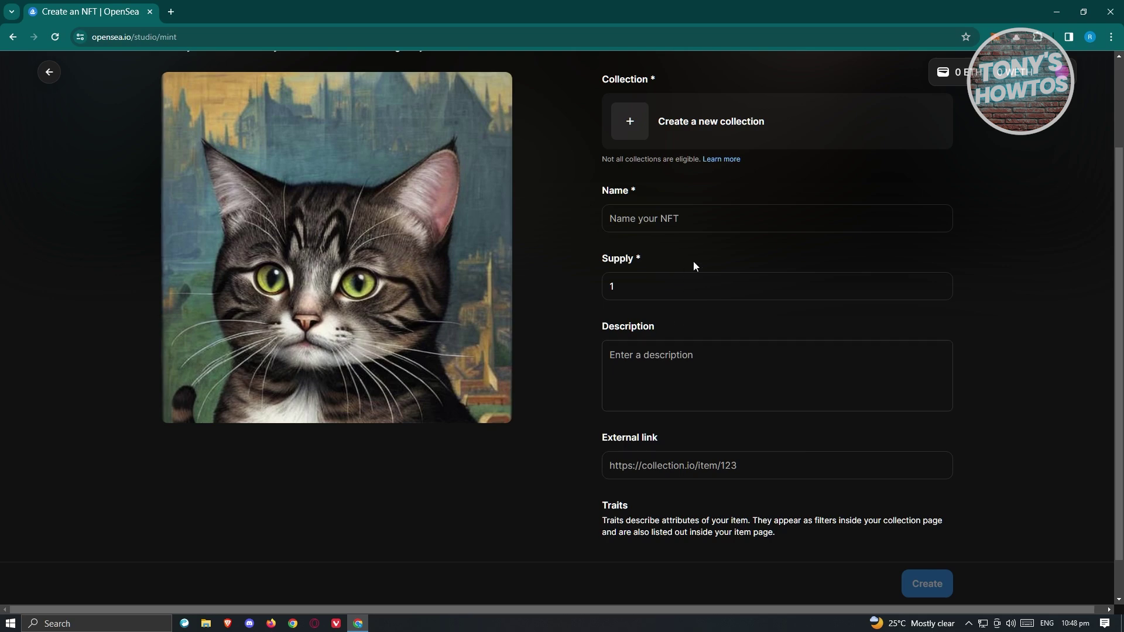
scroll(694, 261, up, 2)
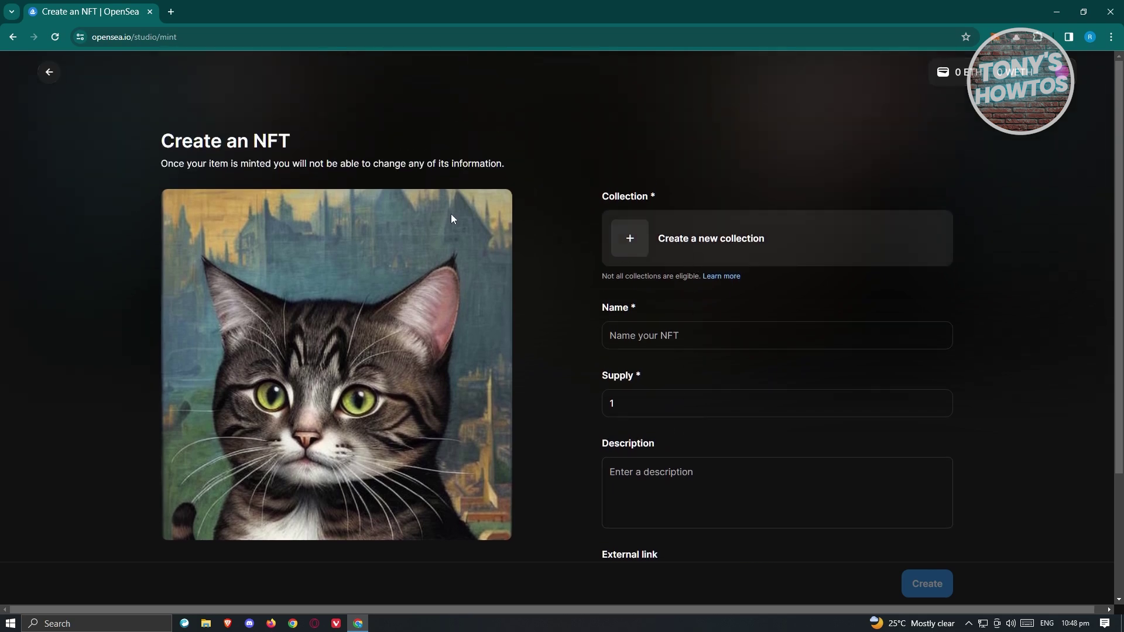
Step: Leave the NFT form and go to the OpenSea marketplace home page
click(50, 72)
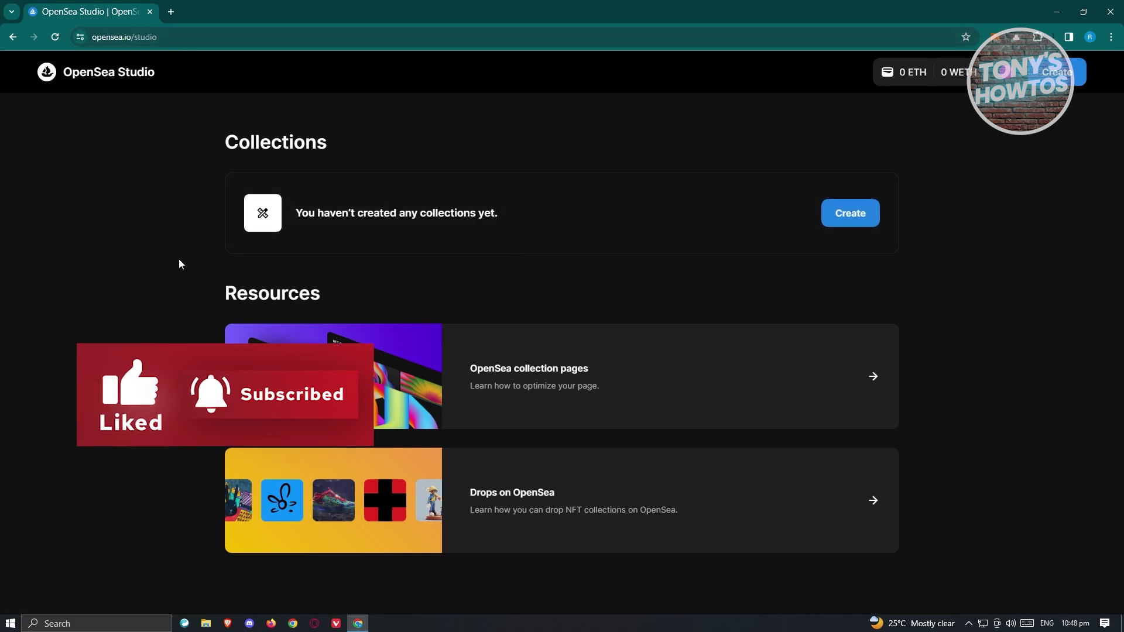
click(49, 86)
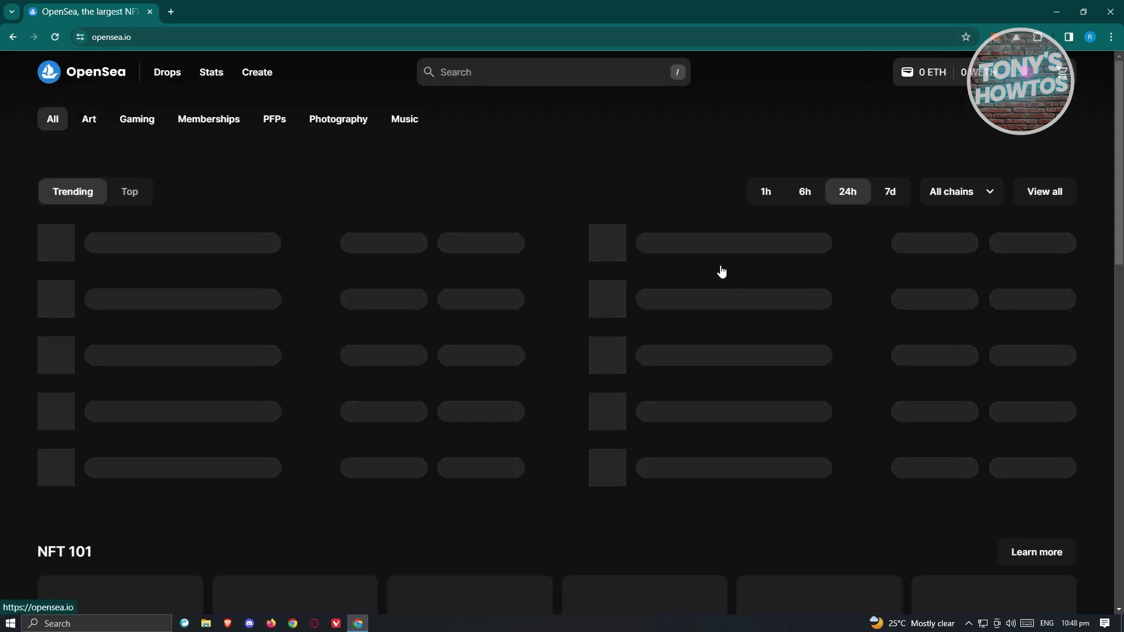
mouse_move(1029, 79)
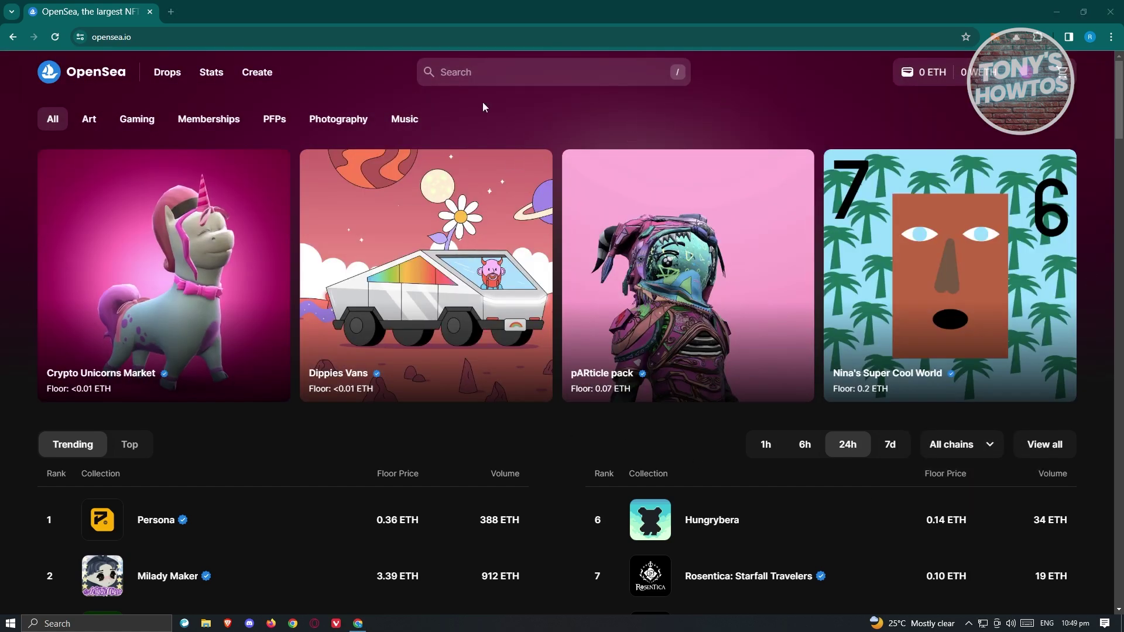
Step: Browse the home page's trending, notable, top collector and category collections along with their floor prices and volumes
scroll(424, 262, down, 6)
scroll(631, 318, down, 1)
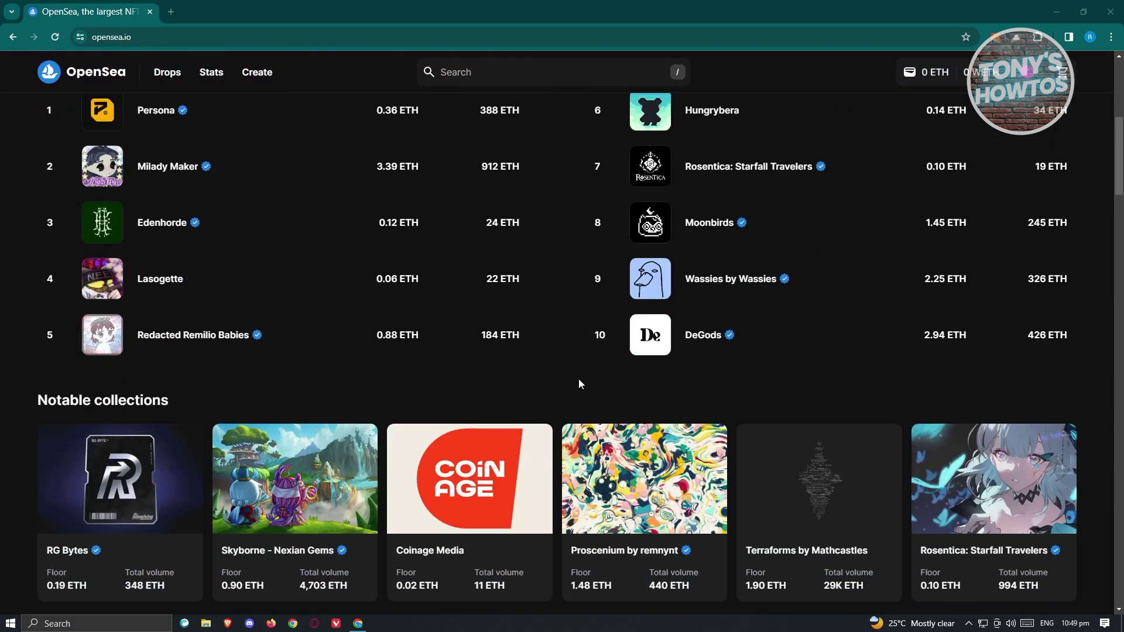
scroll(579, 379, down, 4)
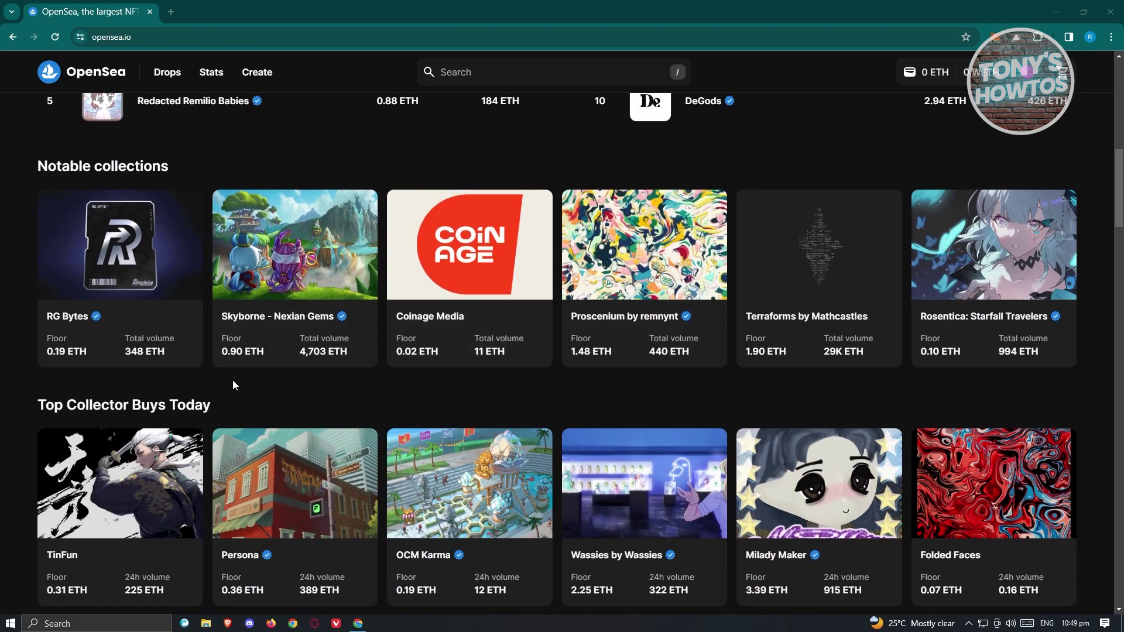
scroll(233, 380, down, 3)
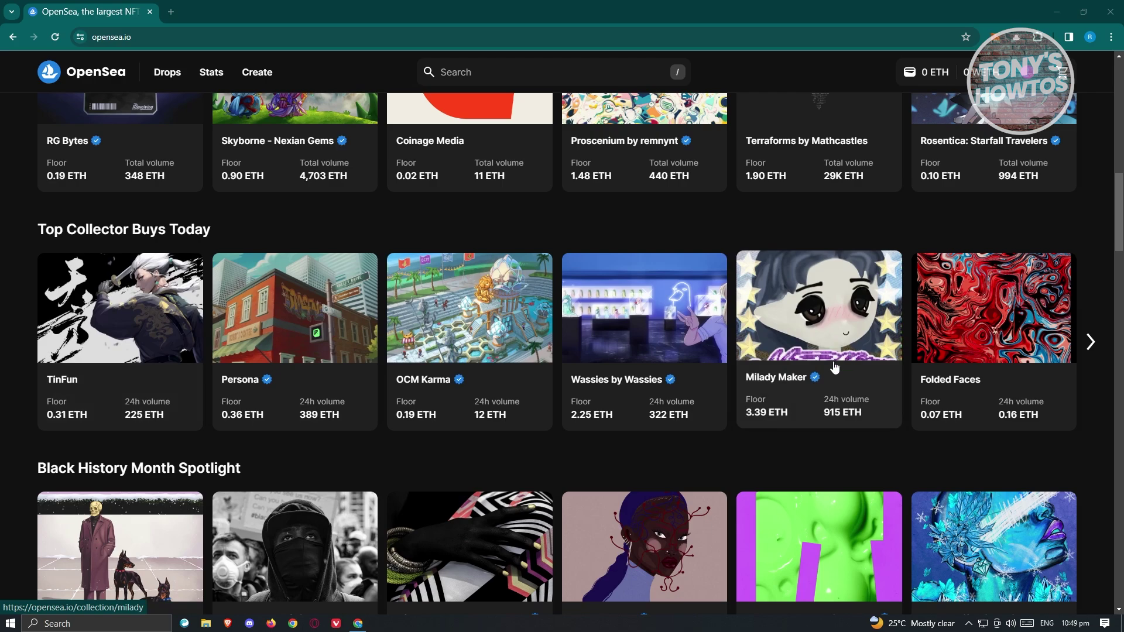
scroll(892, 455, down, 5)
scroll(726, 368, down, 4)
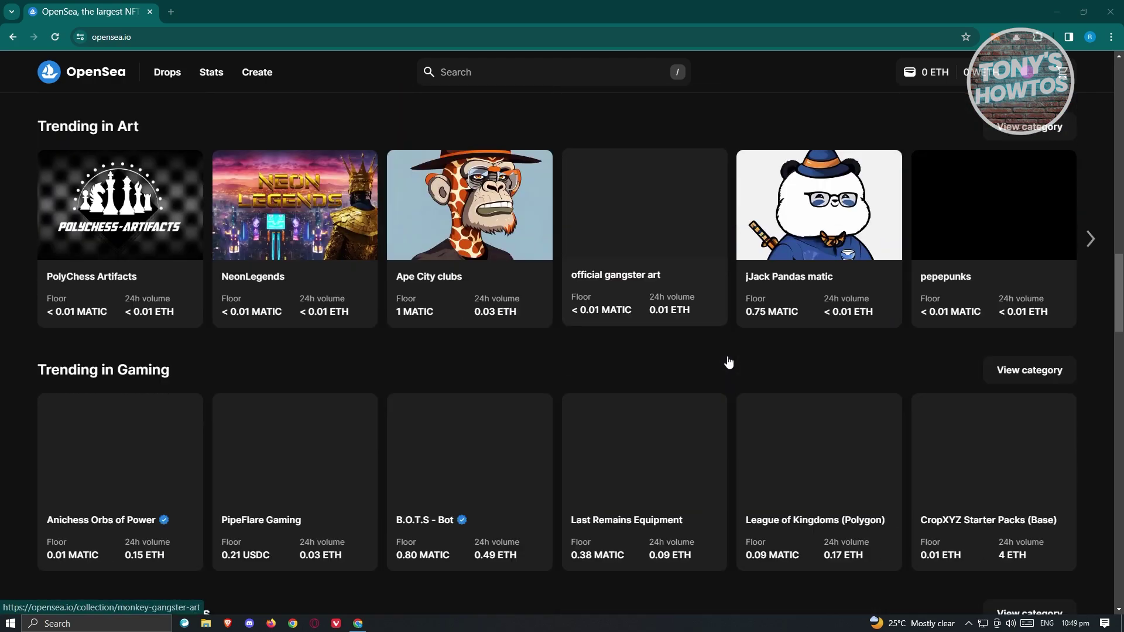
scroll(728, 363, up, 16)
scroll(789, 360, up, 1)
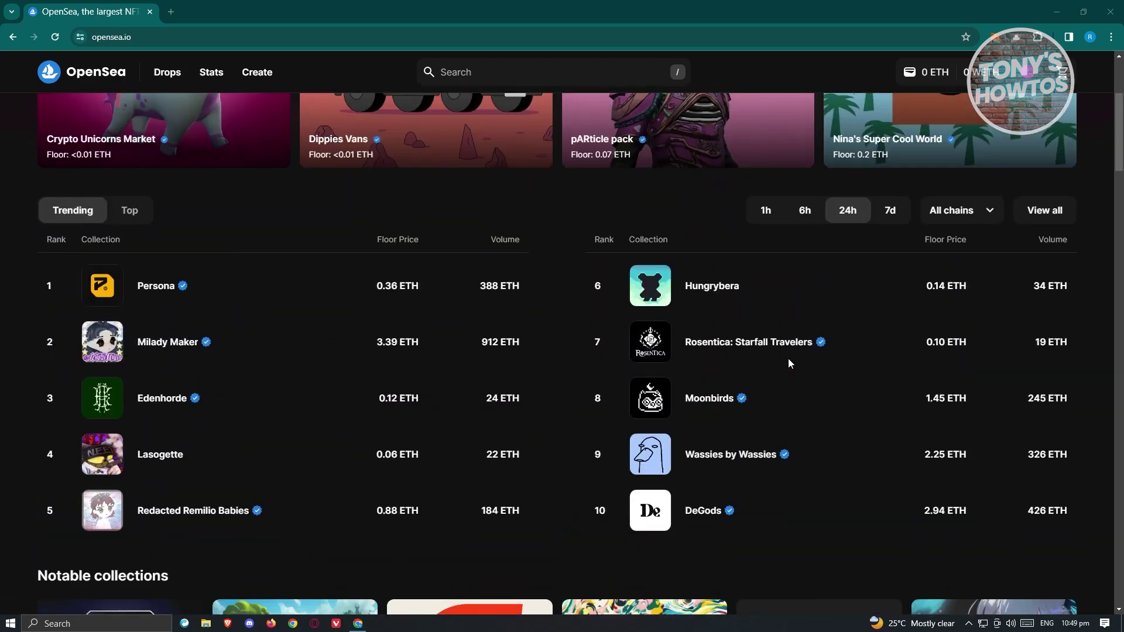